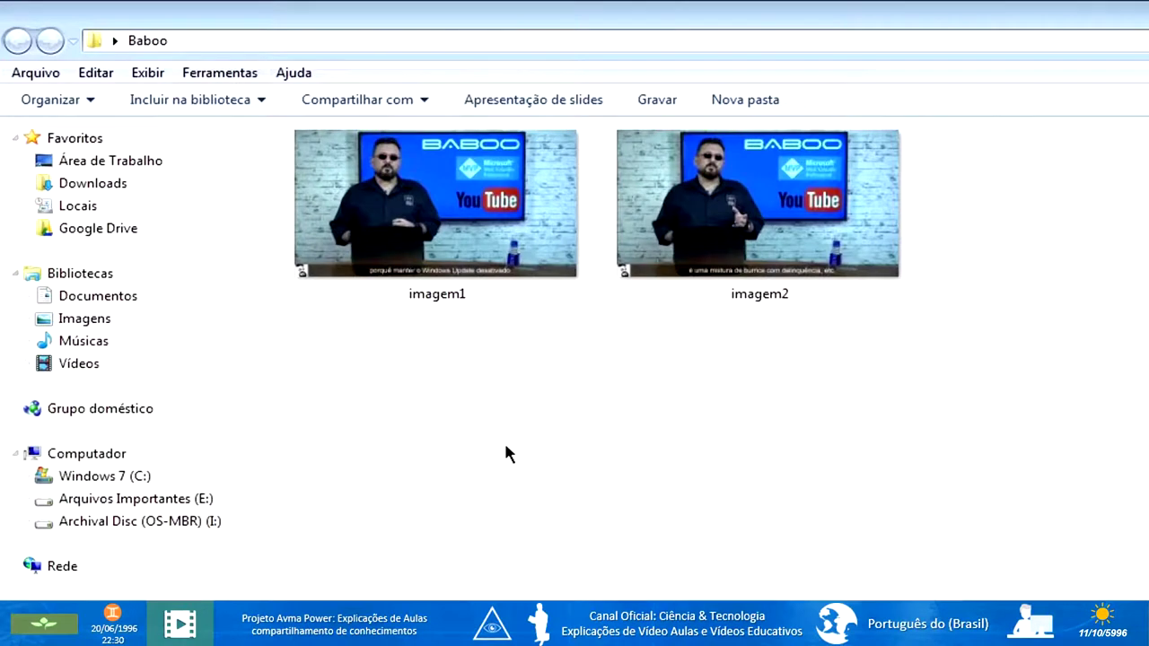
Open the imagem1 picture for viewing and minimize the OBS window.
double_click(444, 229)
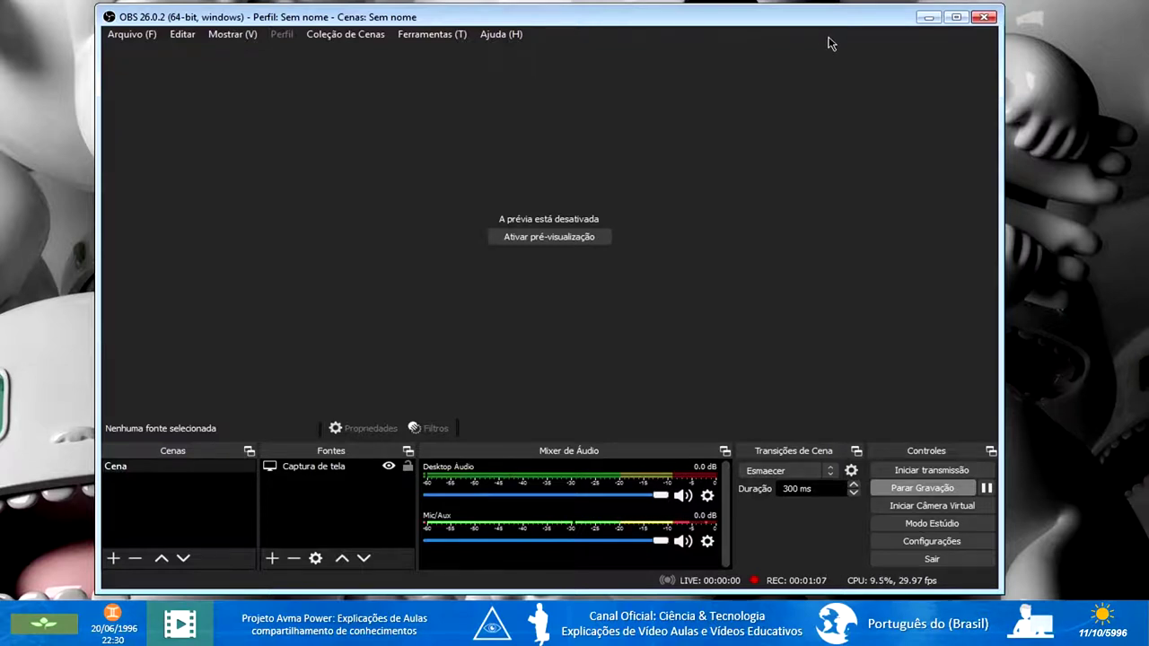
drag(794, 22, 718, 15)
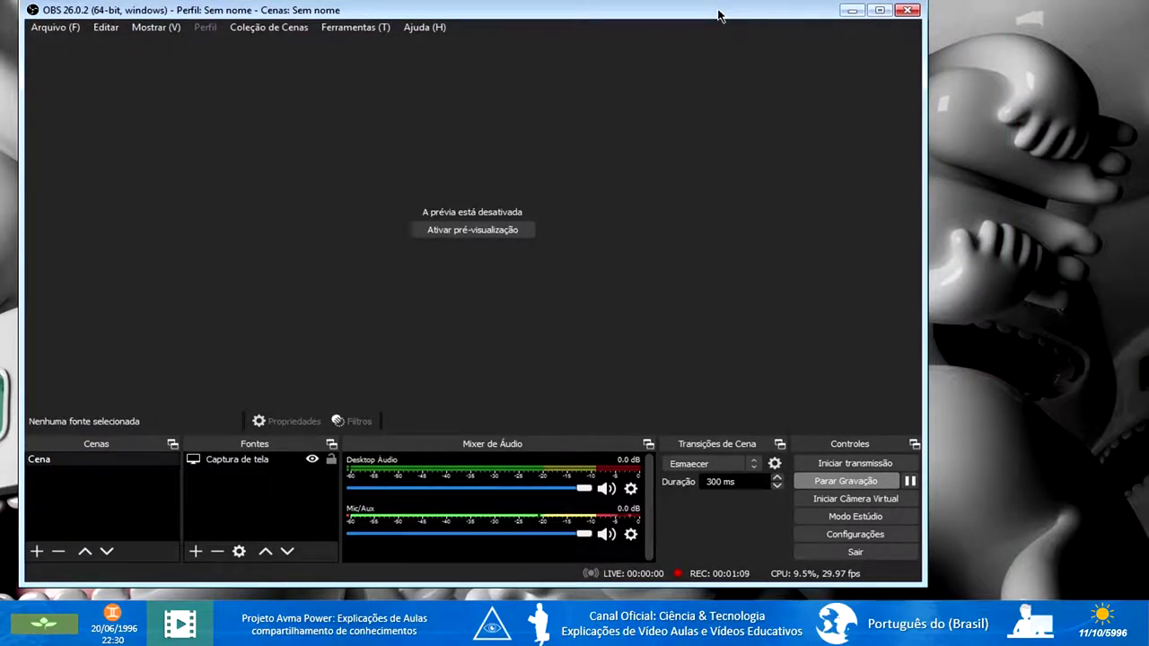
click(851, 11)
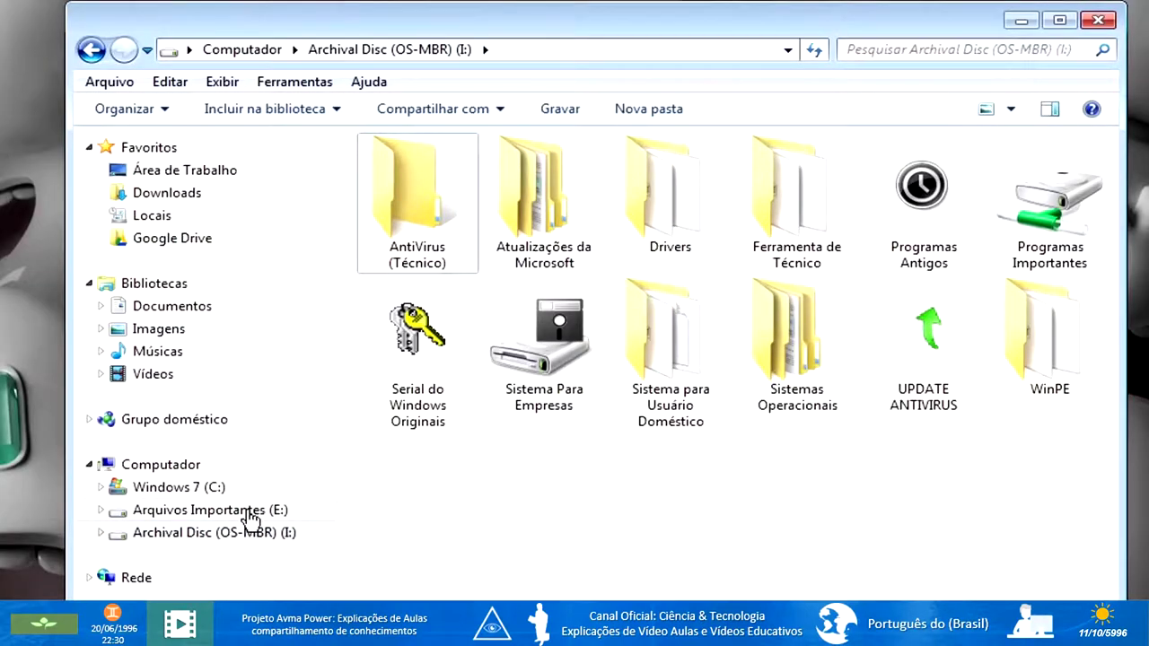
Examine the Windows 7 edition folders in Backup (Present) on the Arquivos Importantes (E:) drive, and minimize the folder window.
click(350, 456)
double_click(437, 171)
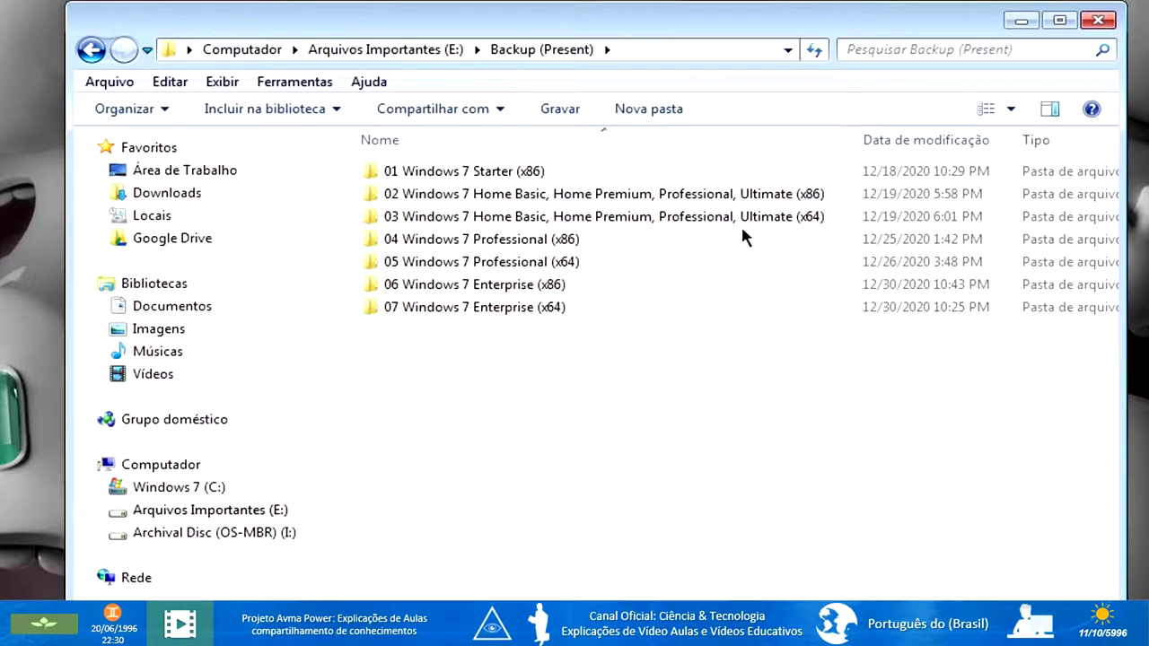
drag(617, 394, 468, 244)
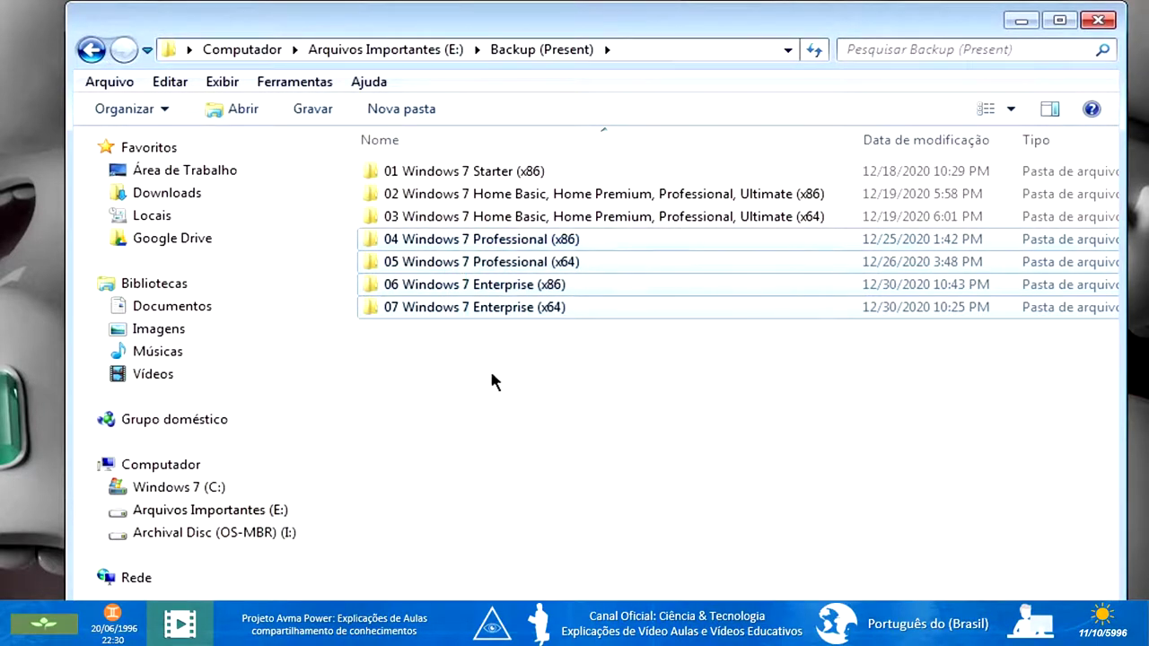
click(492, 381)
drag(357, 161, 457, 219)
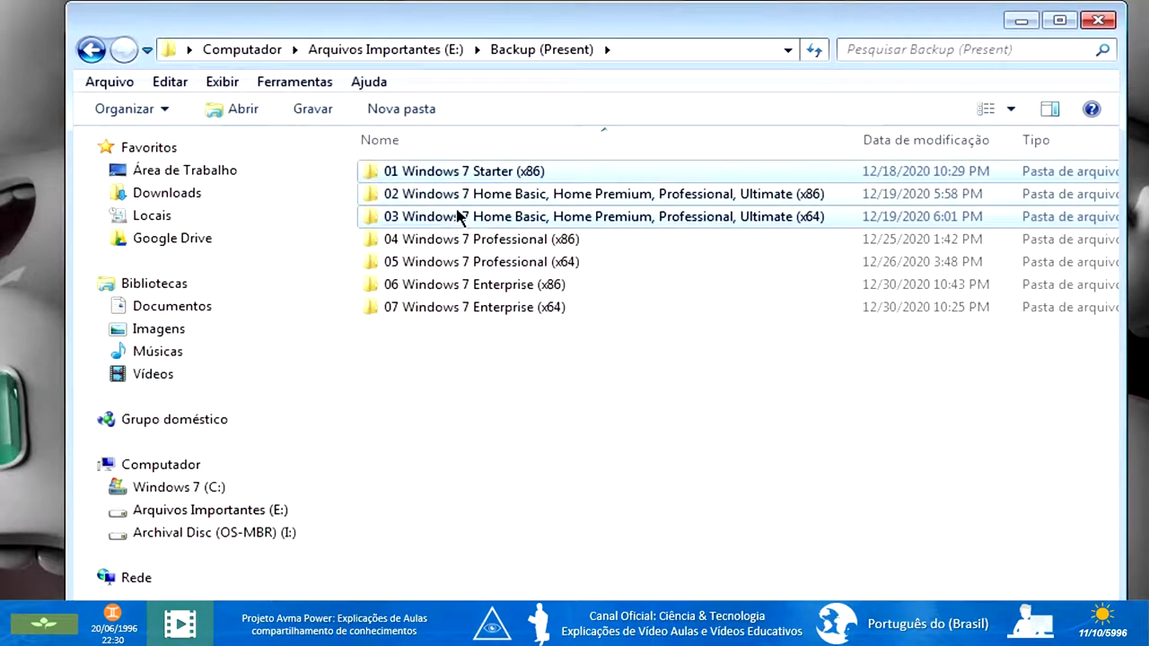
click(706, 508)
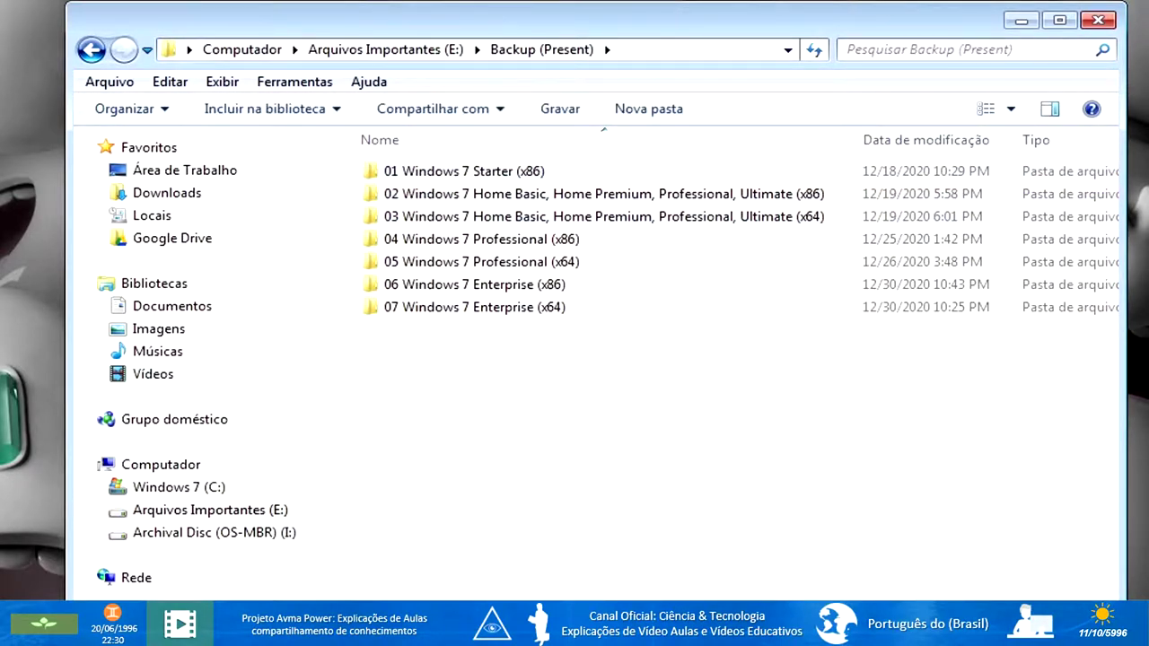
click(1024, 21)
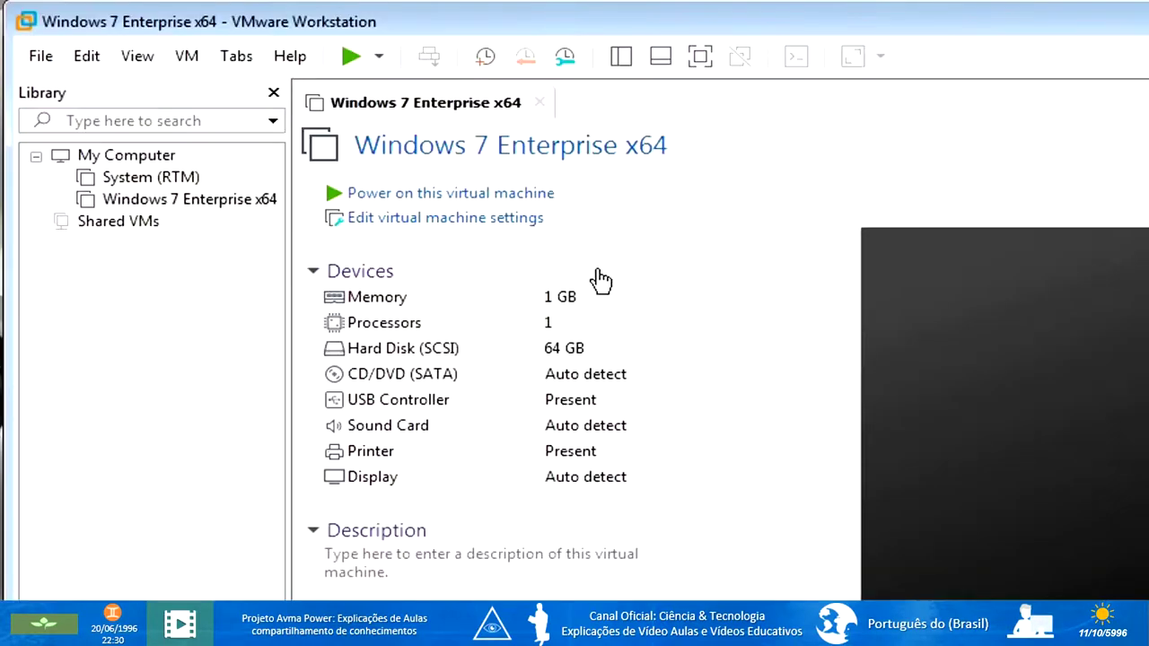
In VMware Workstation, set the CD/DVD (SATA) drive of Windows 7 Enterprise x64 to use an ISO image file.
click(596, 379)
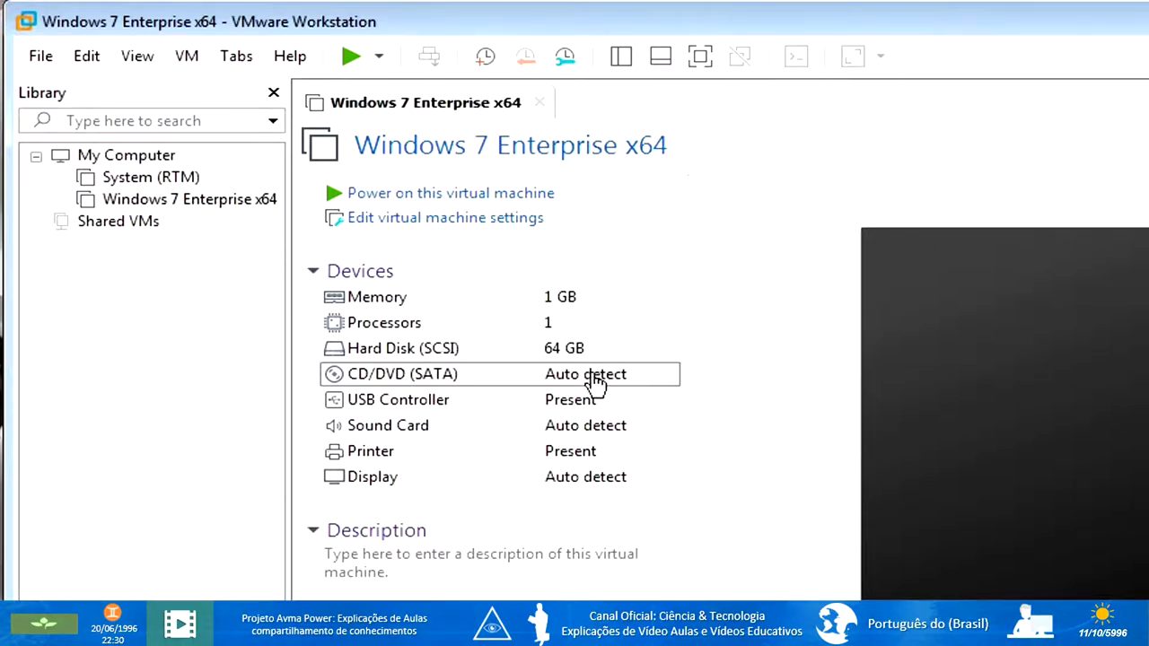
double_click(593, 377)
click(1056, 385)
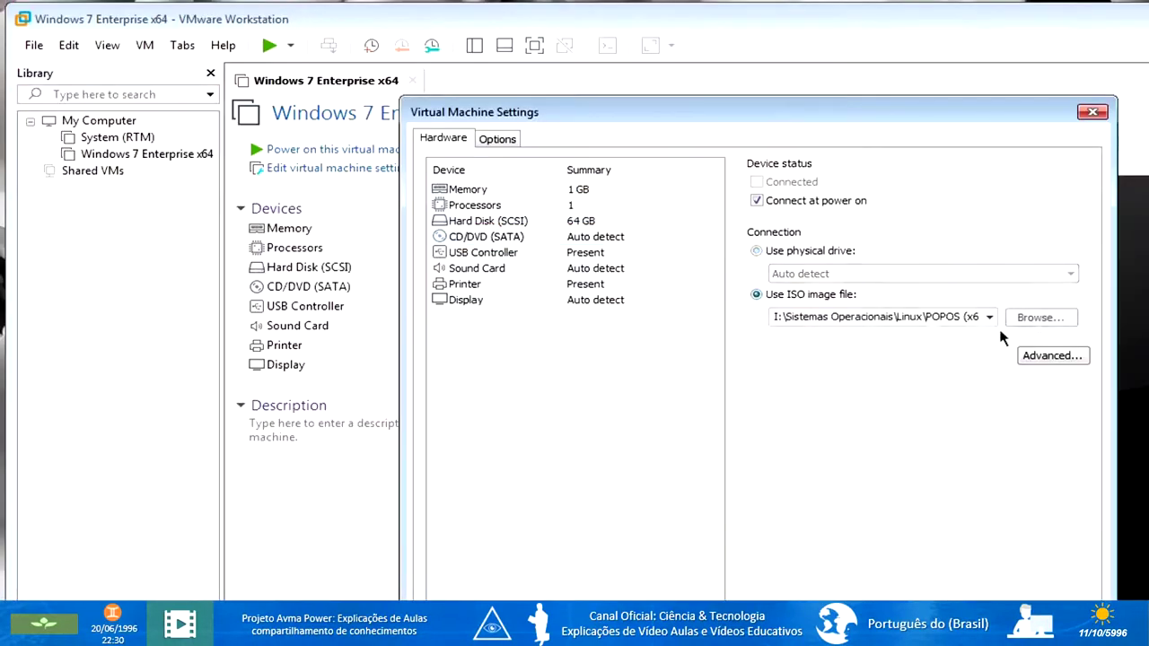
Load the 10 wsusoffline-w7-x64-x86 ISO from Atualizações da Microsoft\Updates on drive I: into the virtual CD/DVD drive and apply the settings.
click(1037, 316)
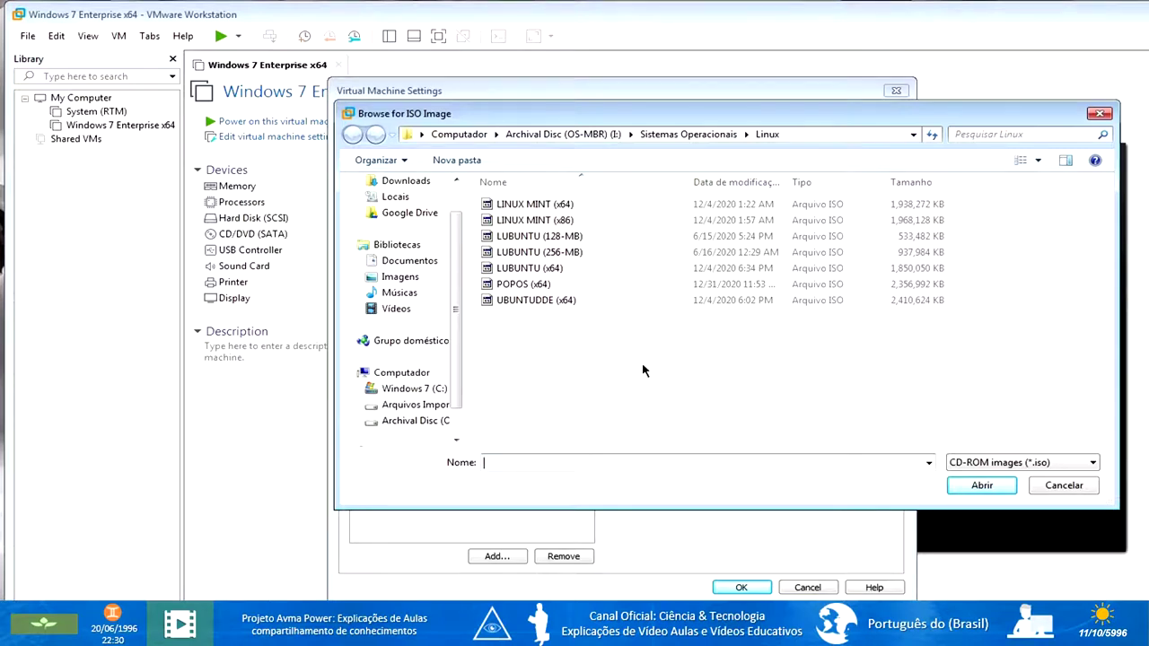
click(671, 134)
click(593, 135)
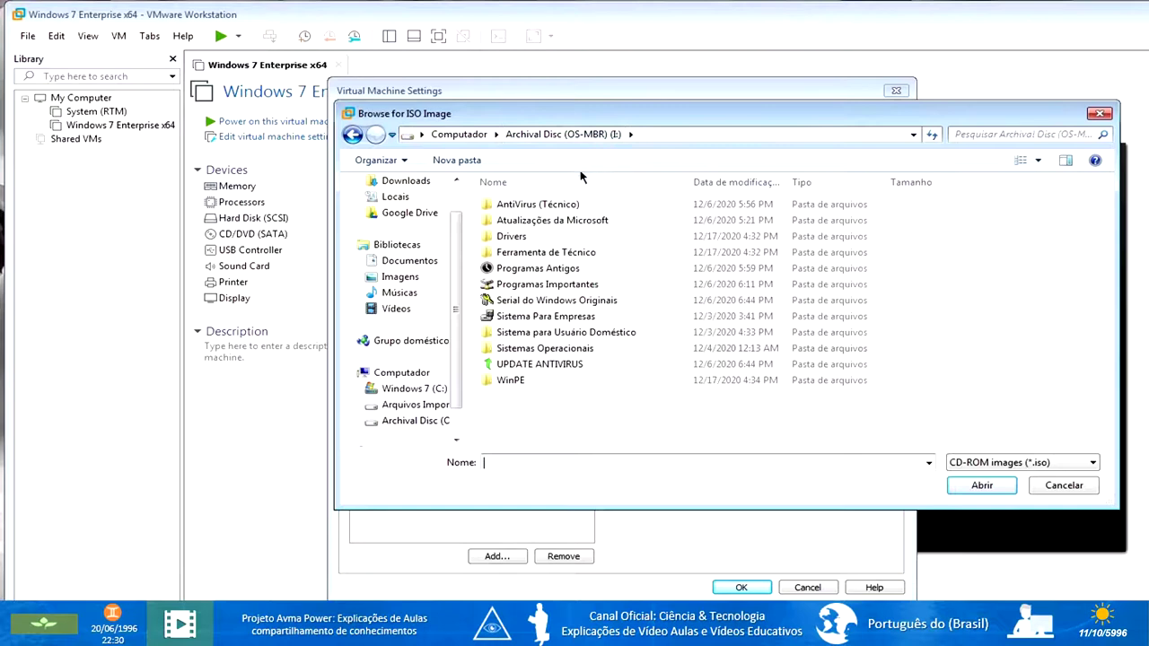
double_click(526, 222)
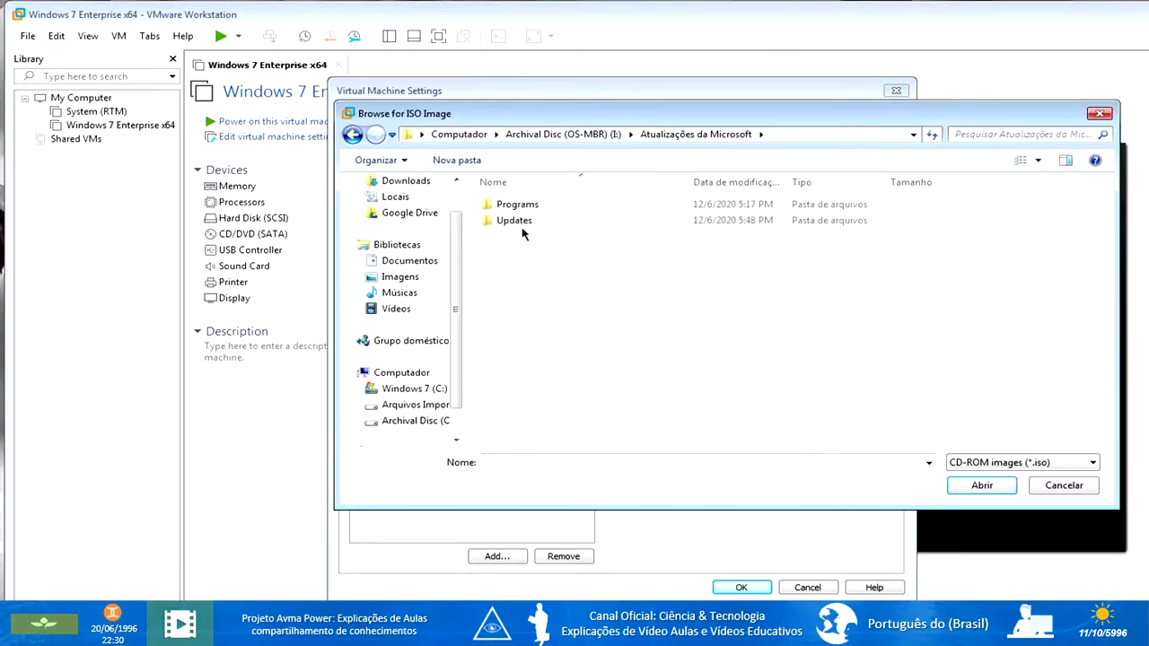
double_click(523, 225)
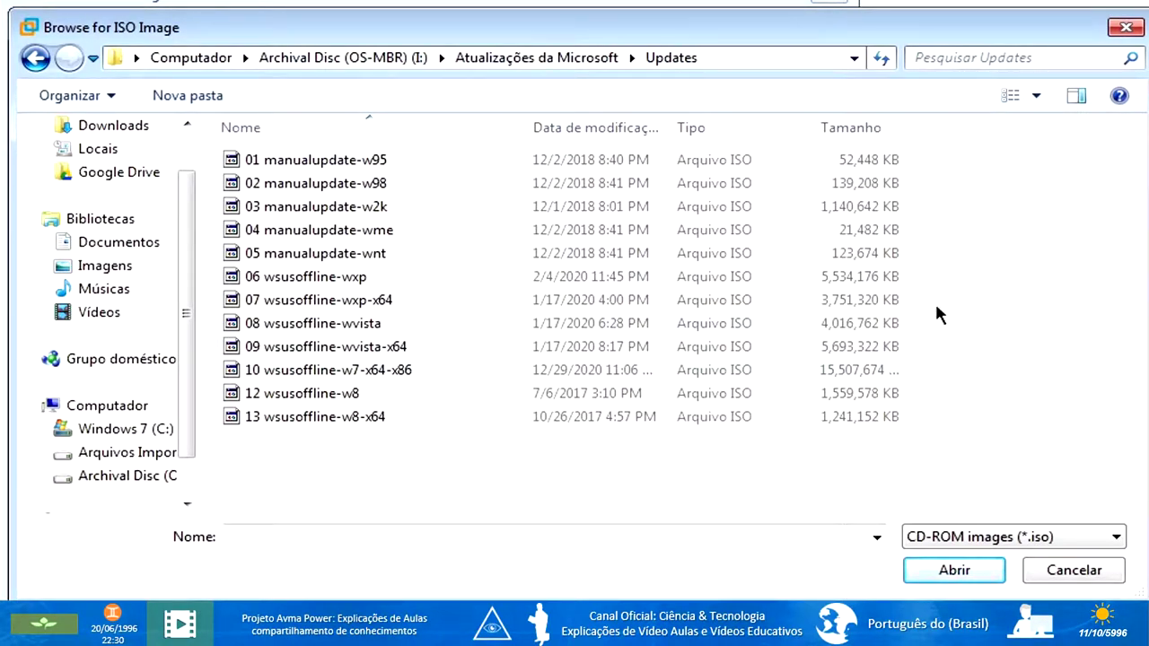
click(392, 381)
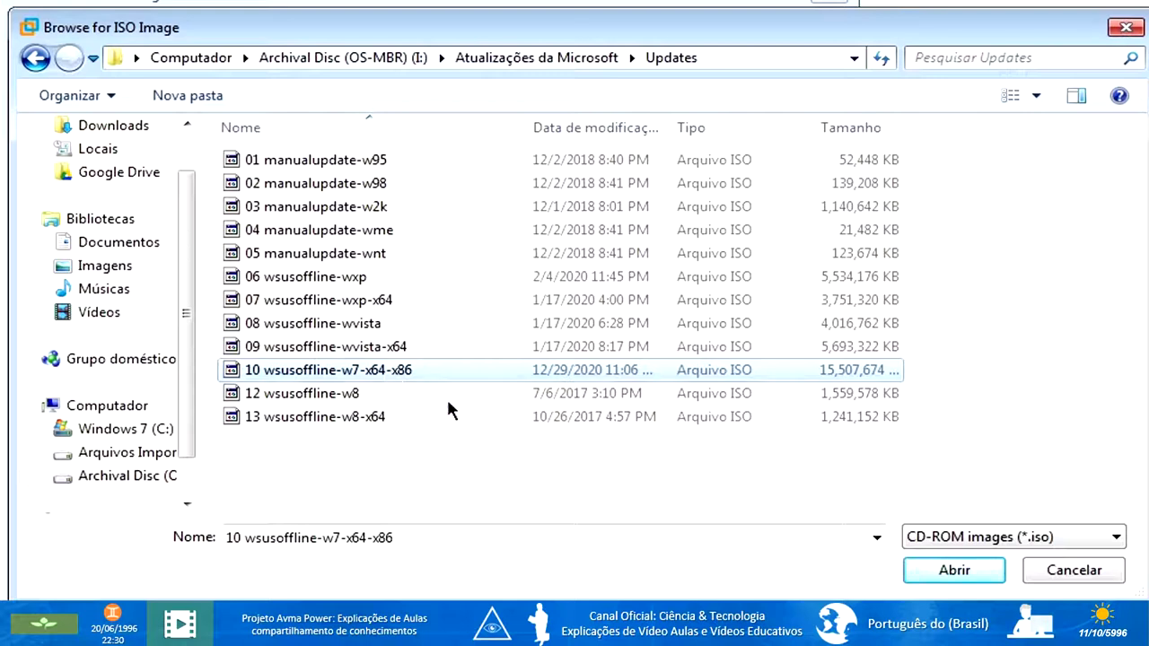
click(947, 569)
click(255, 162)
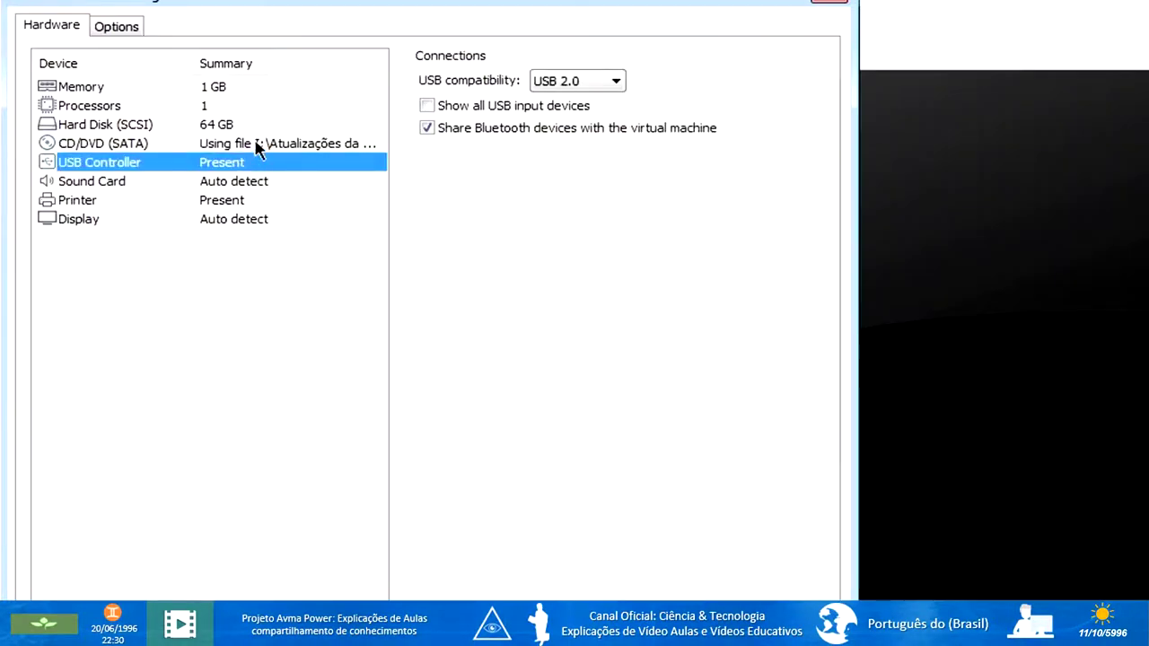
click(257, 144)
key(Return)
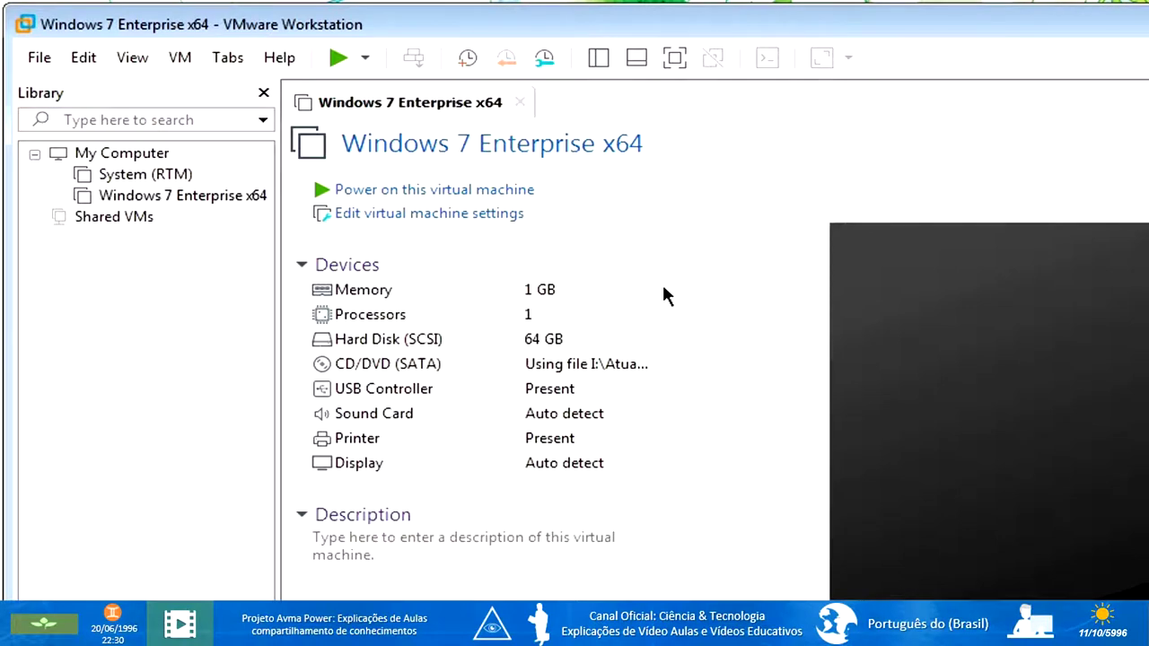
Check the virtual machine's memory allocation, and power on Windows 7 Enterprise x64.
double_click(551, 300)
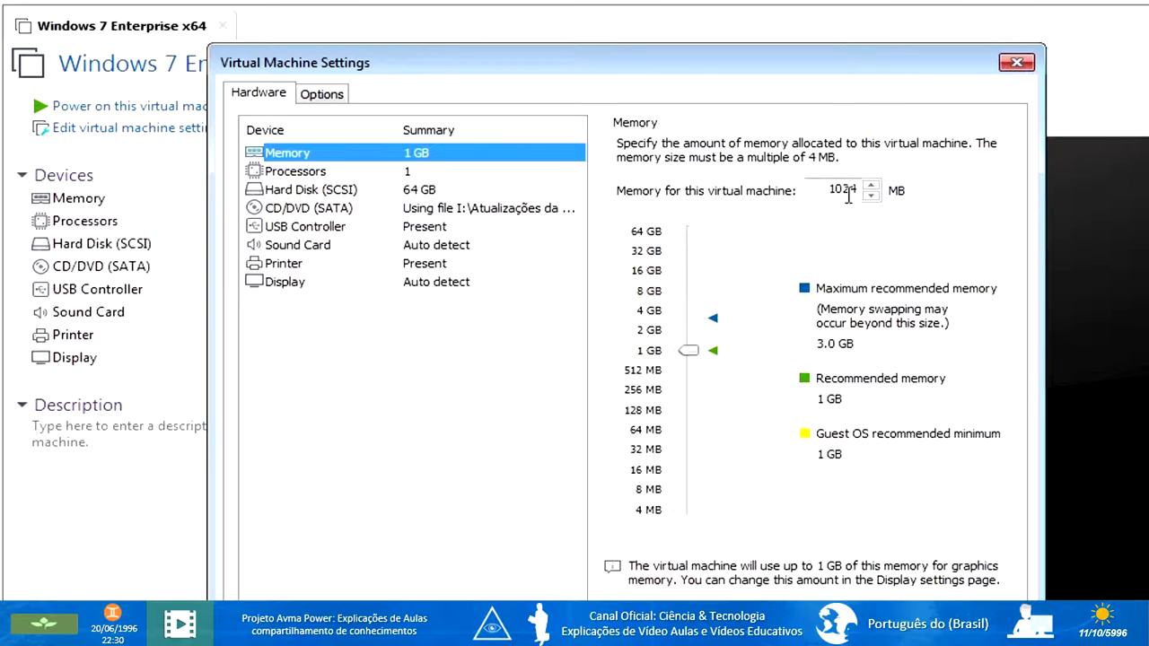
click(1016, 64)
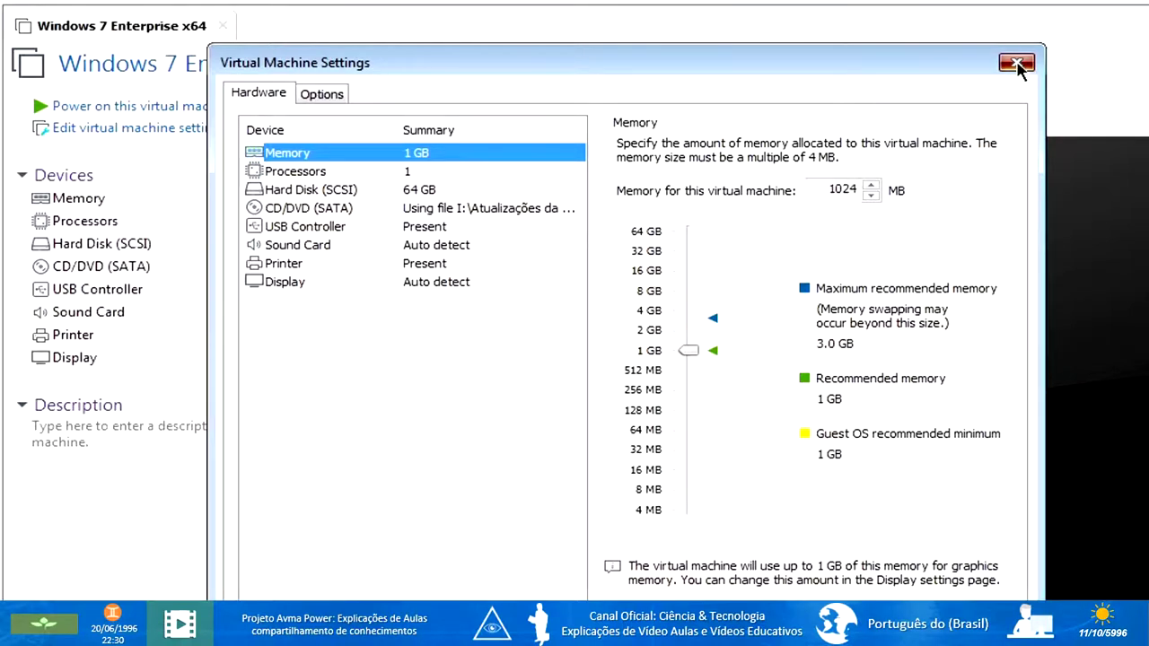
click(170, 109)
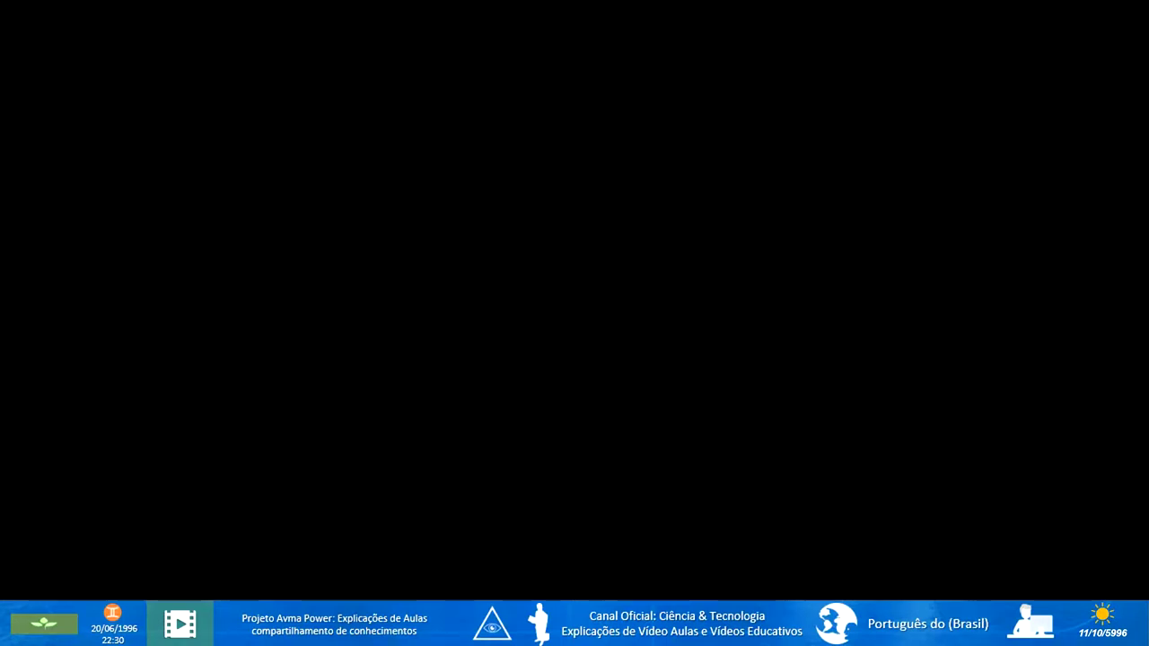
Add a network adapter to the running virtual machine and review its connection settings.
click(18, 0)
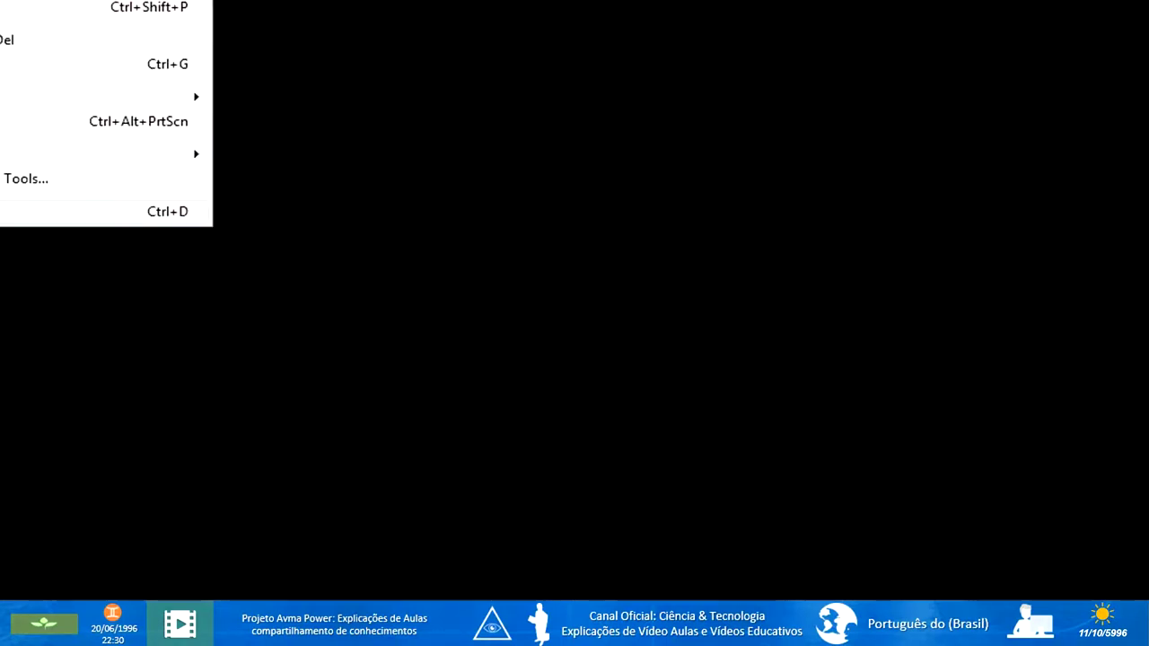
click(53, 211)
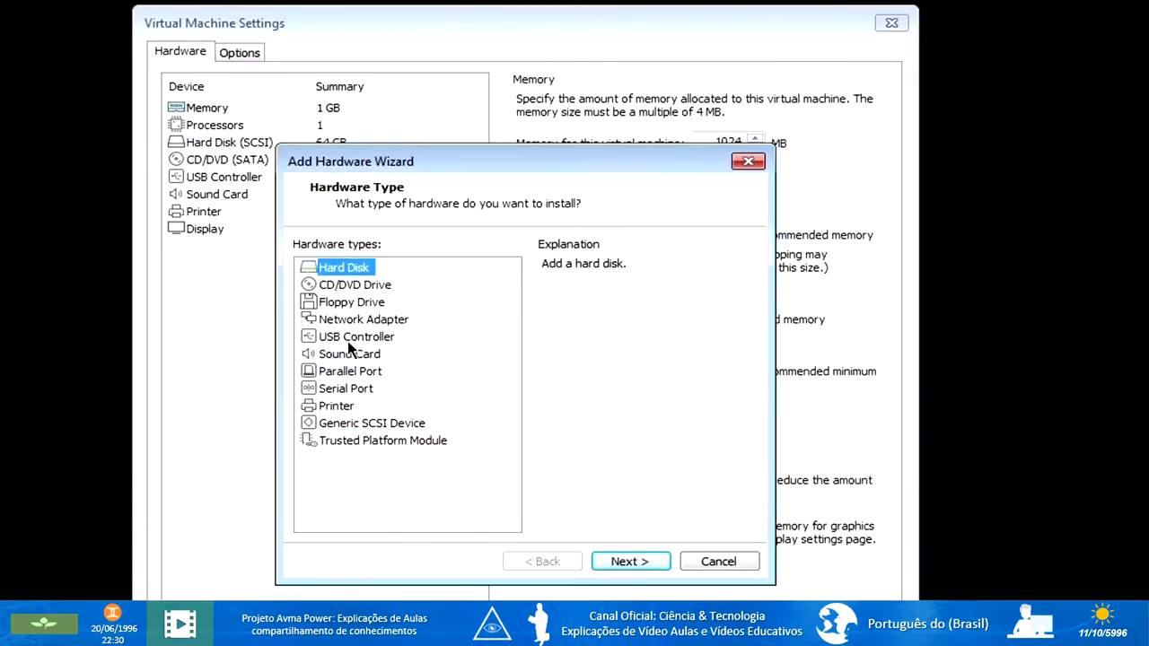
click(669, 432)
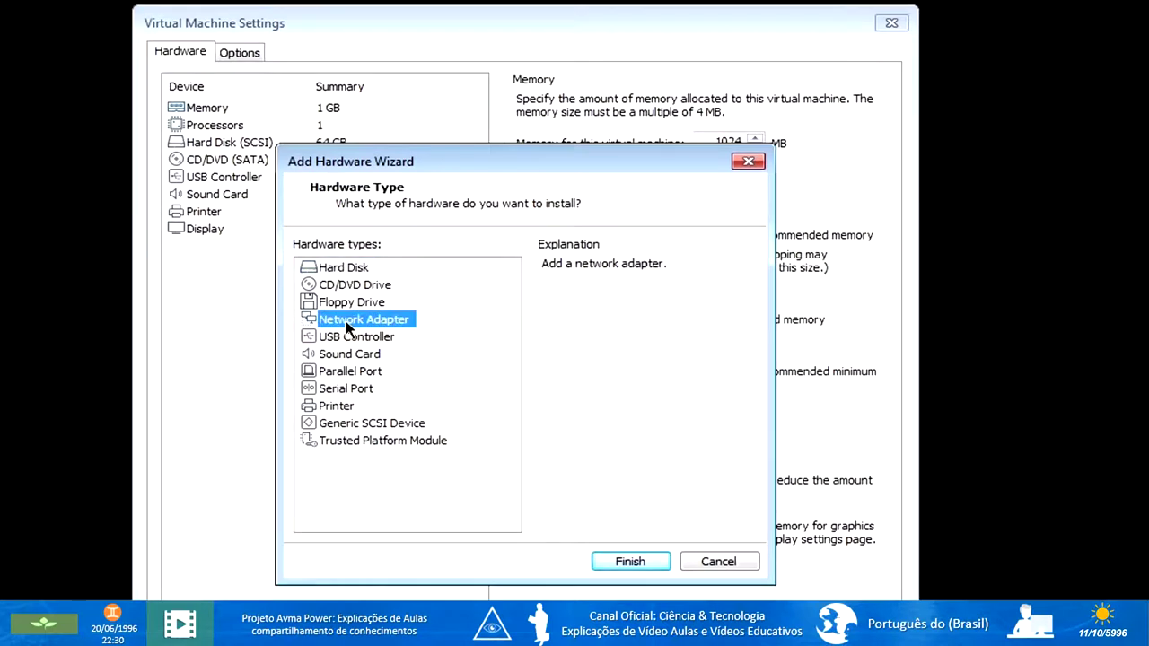
click(631, 562)
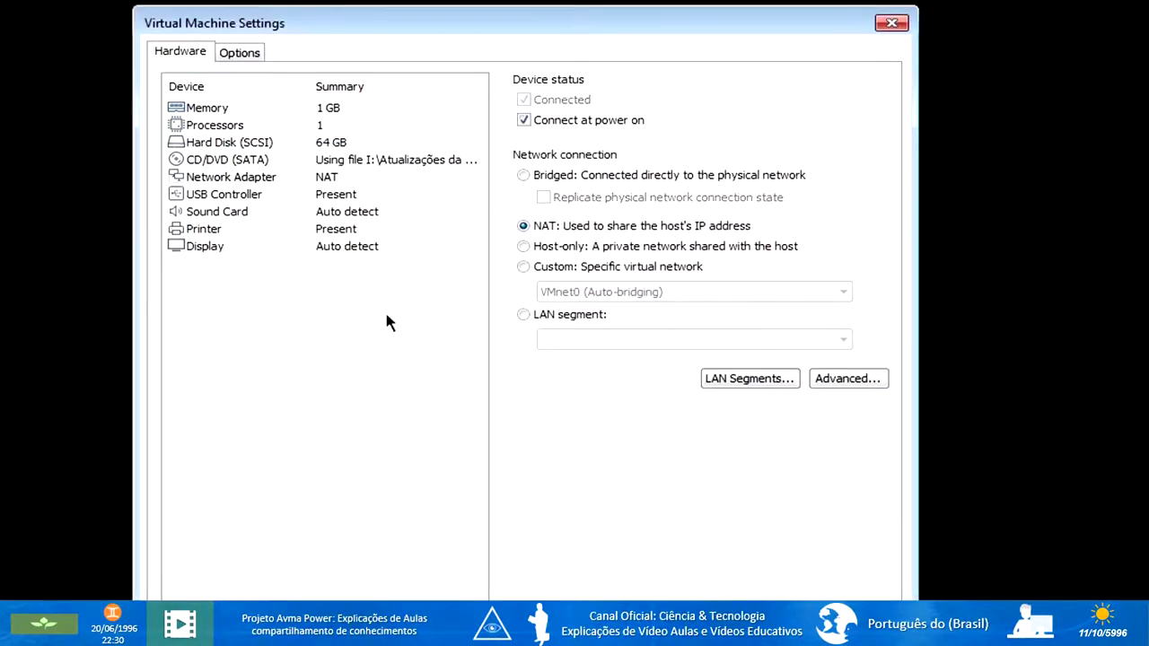
click(343, 195)
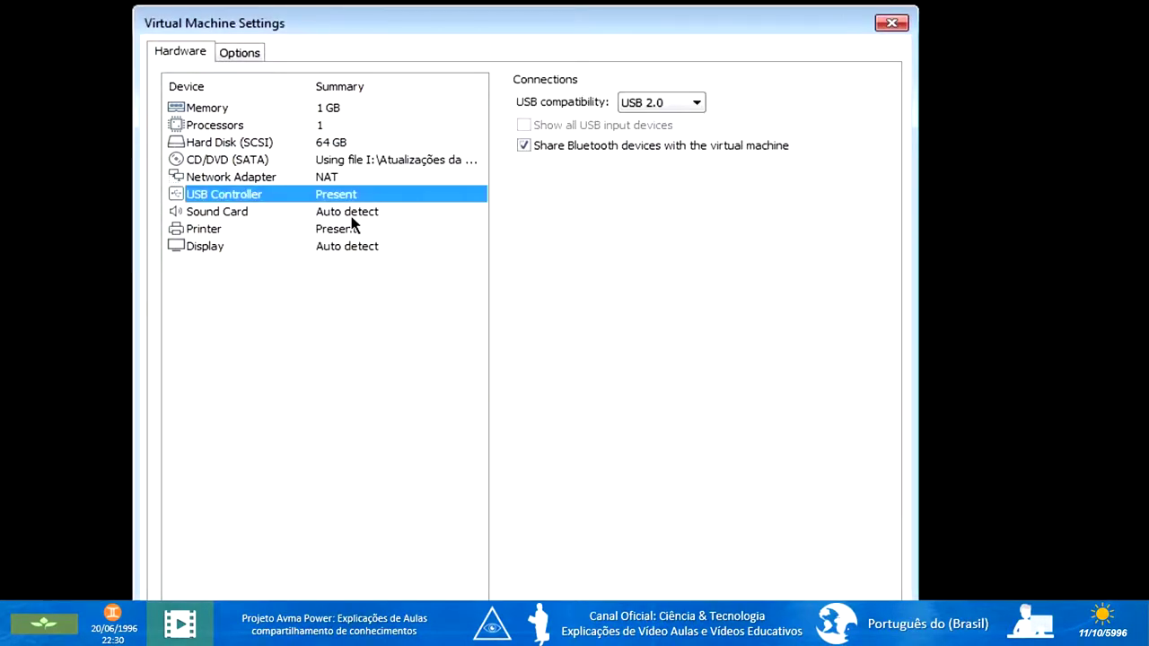
click(319, 179)
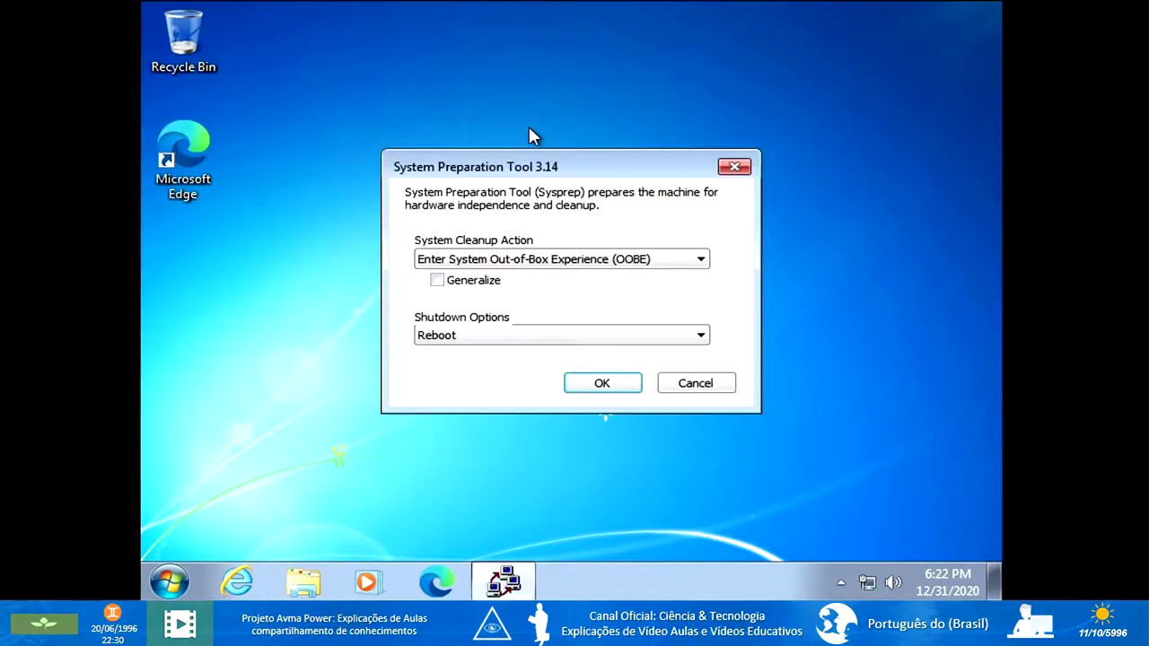
Dismiss the System Preparation Tool in the guest system and open the Computer window.
click(735, 167)
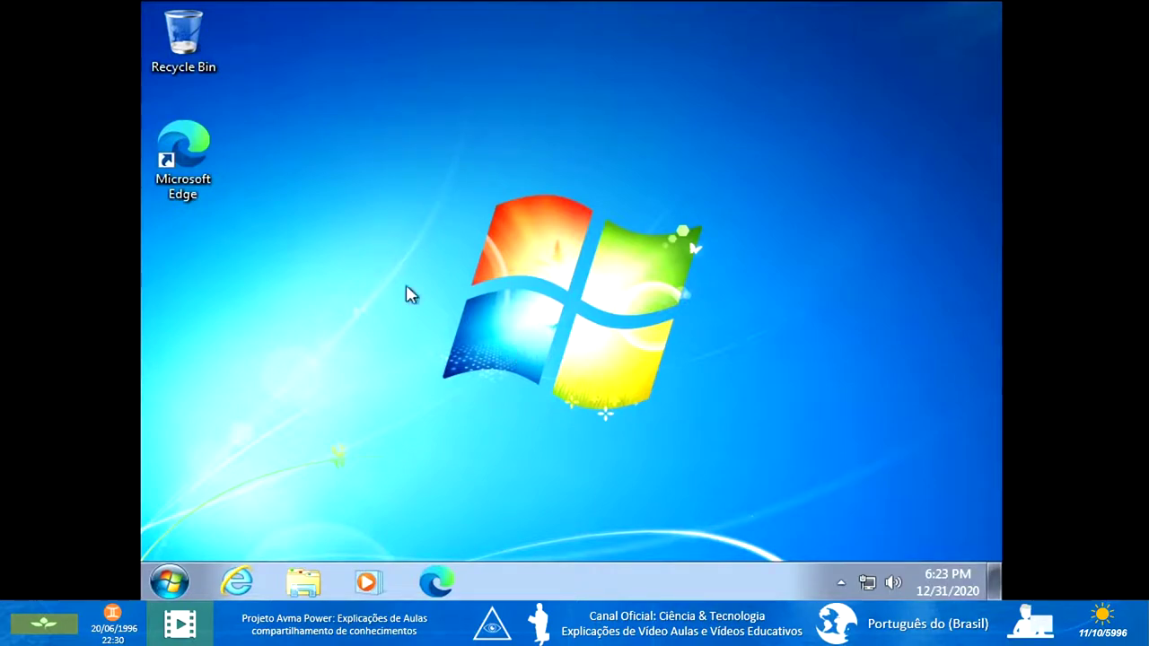
click(171, 584)
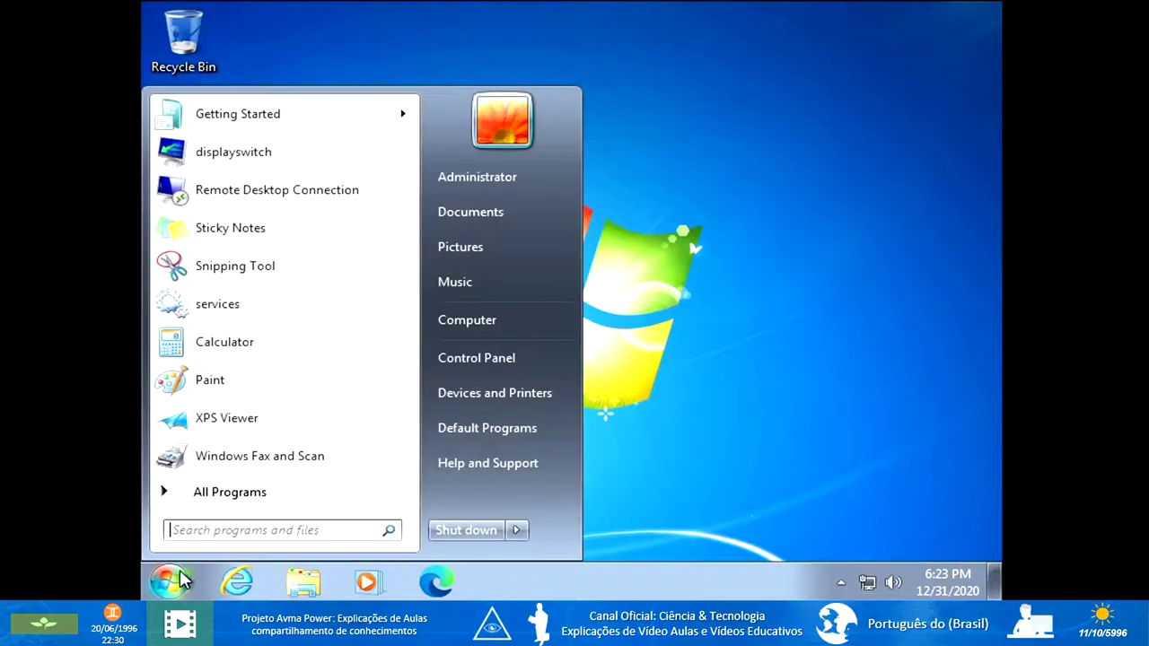
click(467, 321)
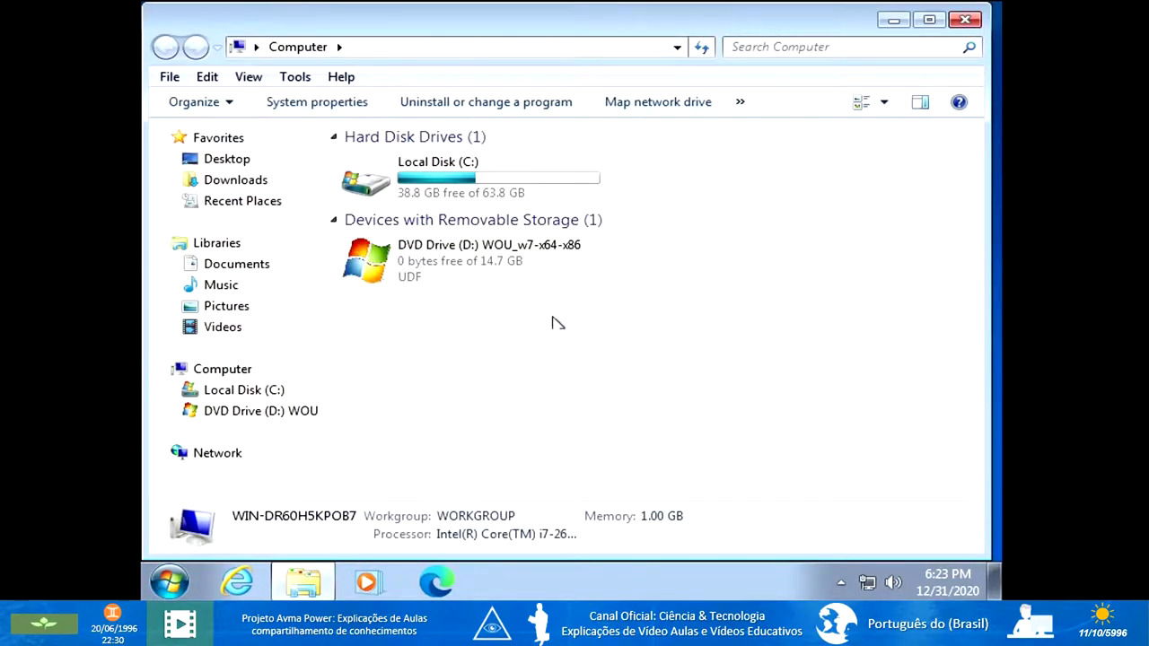
Open the contents of the DVD Drive (D:) WOU_w7-x64-x86 disc.
drag(647, 346, 492, 344)
right_click(446, 274)
click(429, 259)
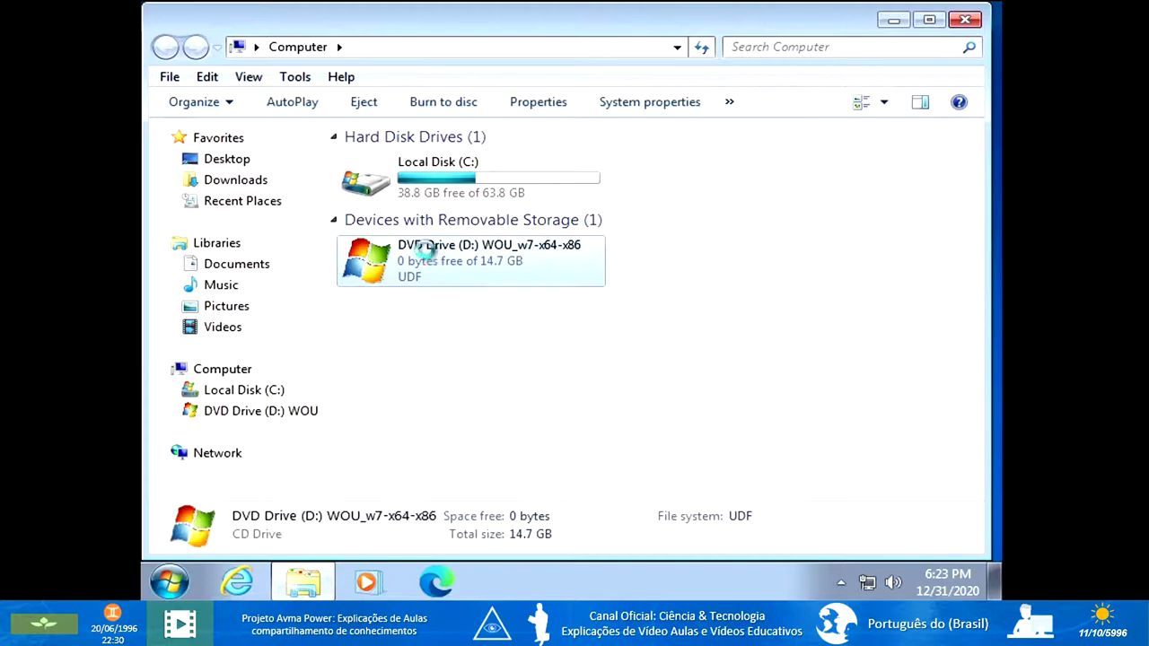
right_click(429, 253)
click(503, 329)
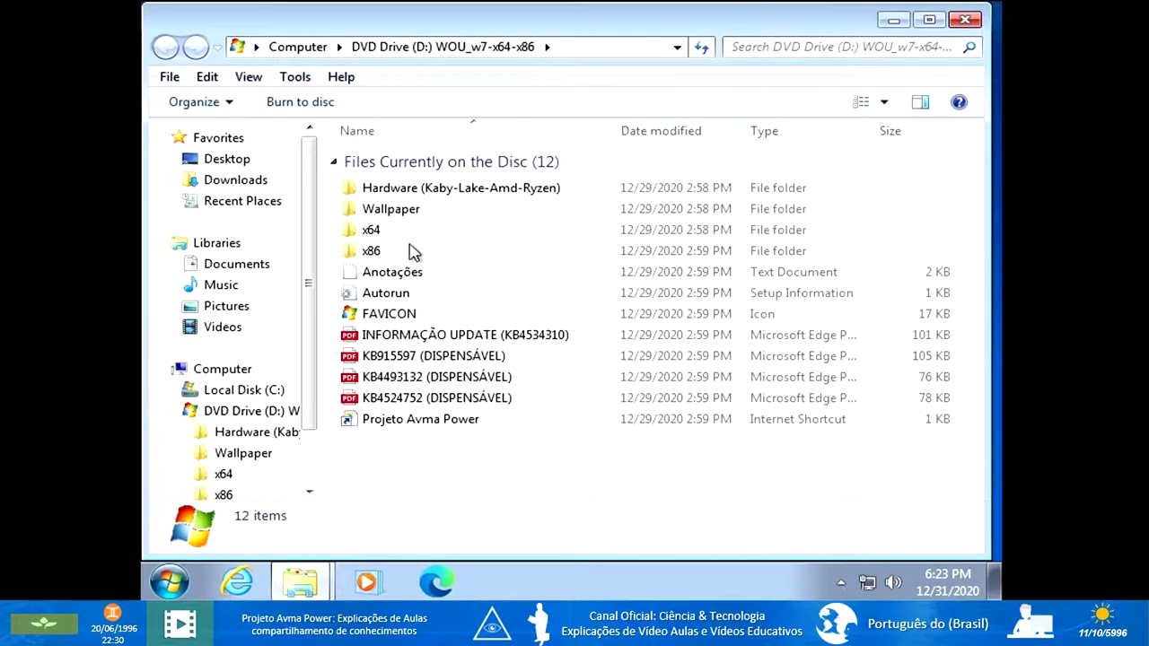
Look into the disc's Wallpaper folder and return to the disc's main folder.
click(400, 218)
double_click(399, 218)
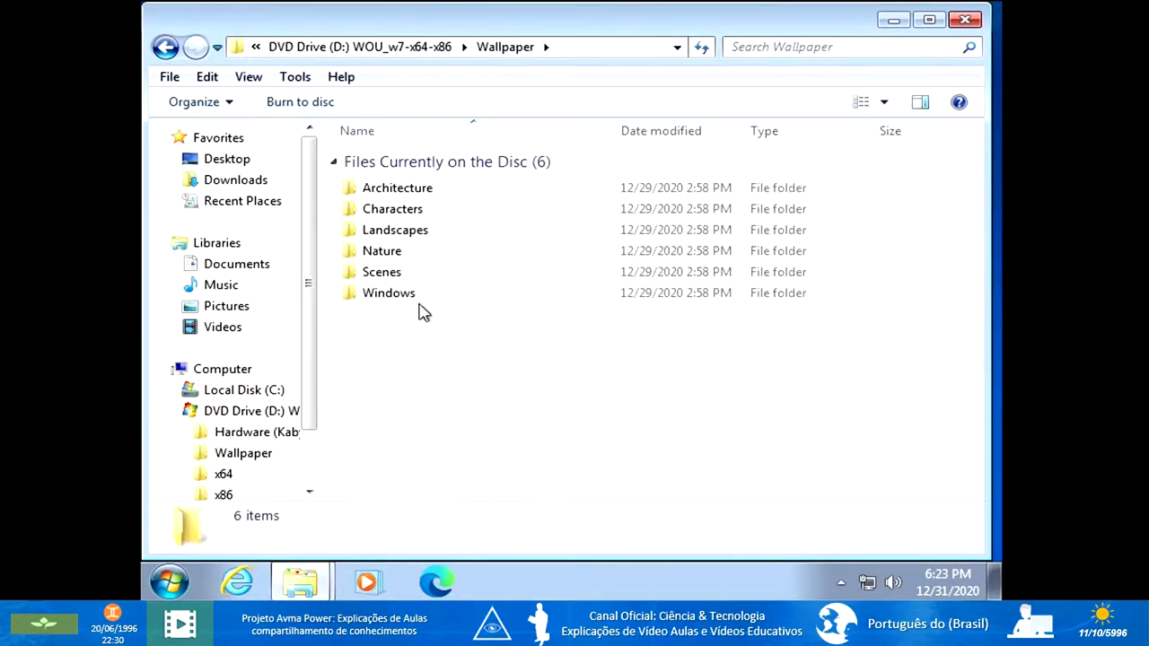
click(177, 53)
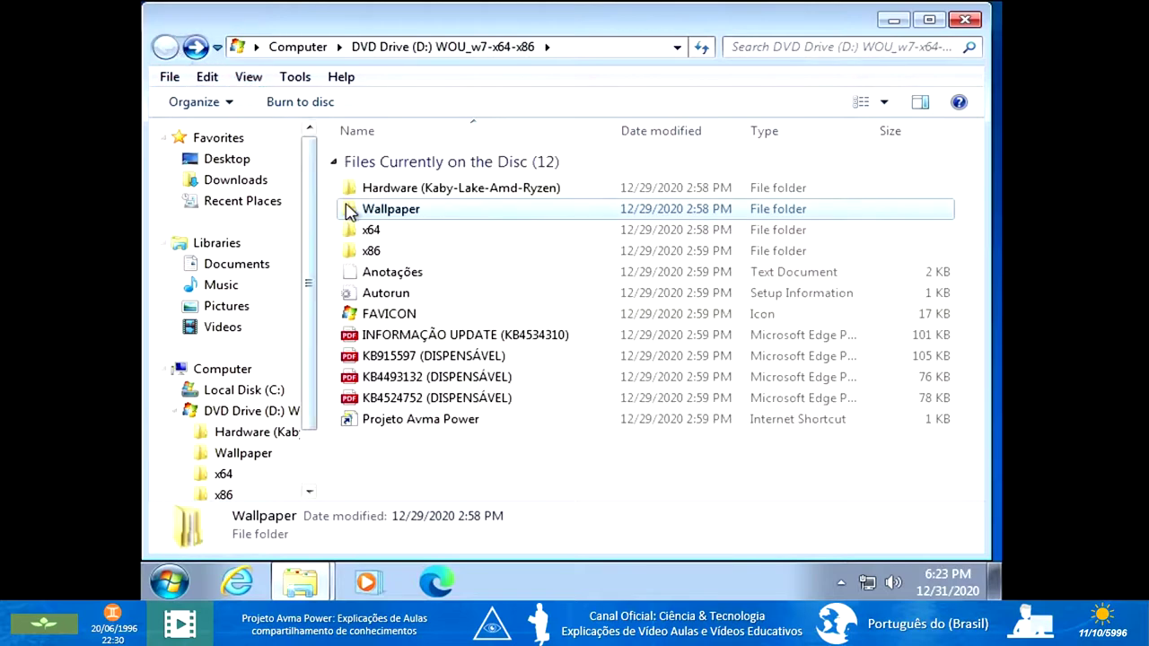
Open the disc's x64 folder and examine its update scripts, postponing the VMware Tools update reminder.
double_click(370, 232)
drag(977, 244, 974, 393)
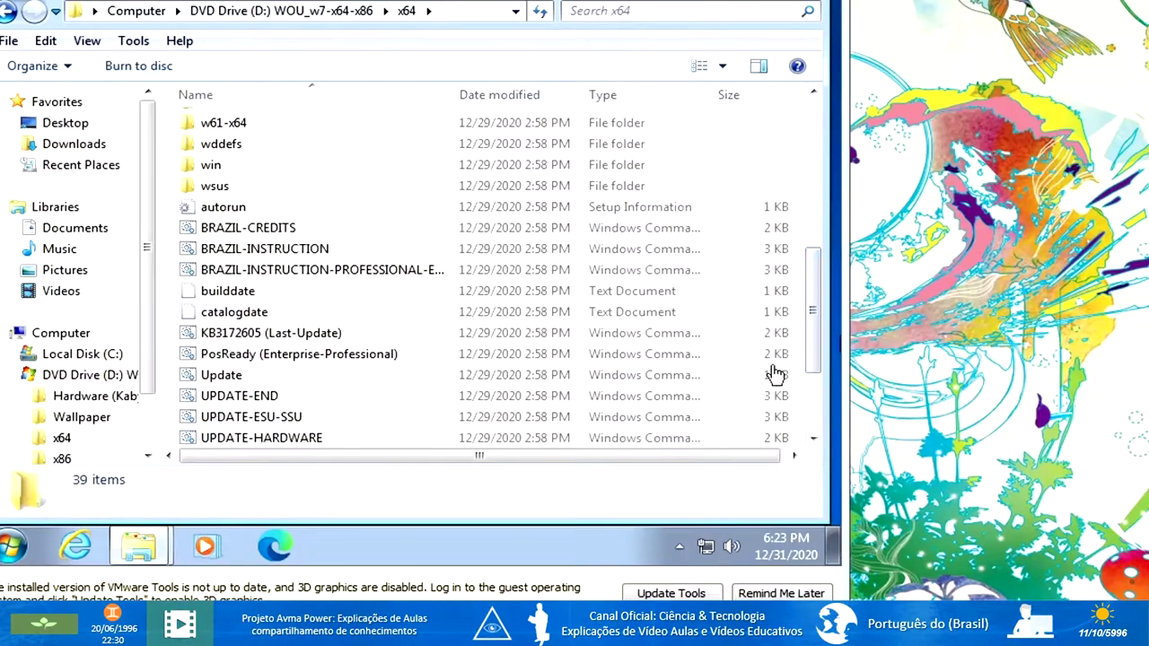
click(777, 593)
drag(812, 358, 1051, 449)
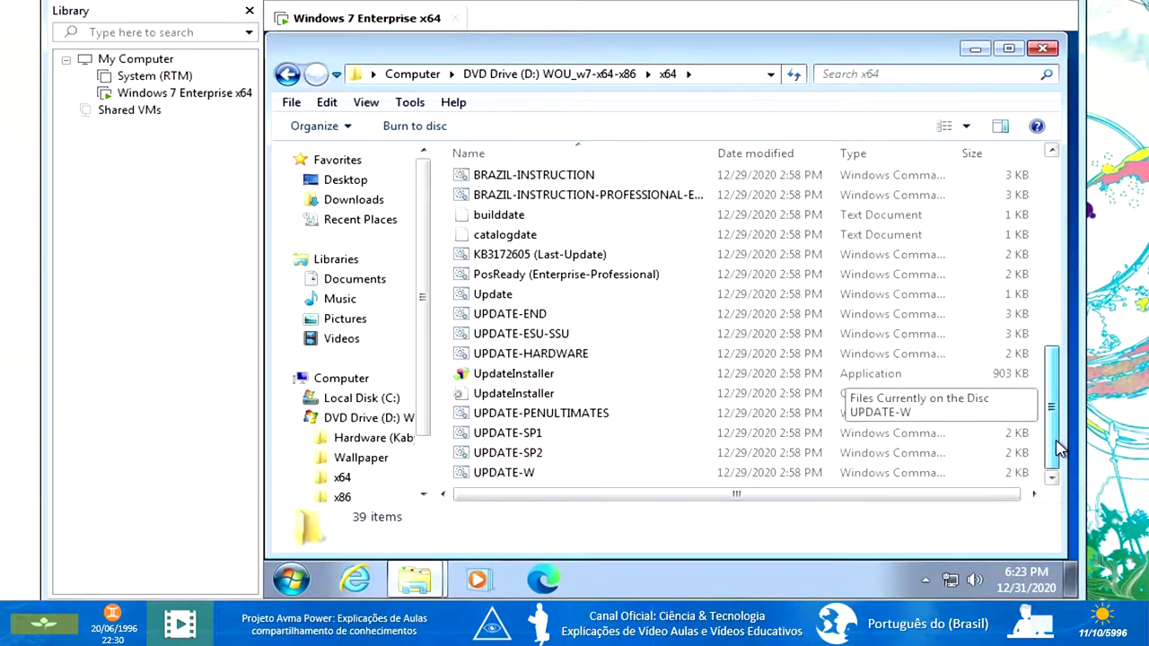
Examine the contents of the disc's x86 folder and close both Explorer windows in the guest system.
click(287, 75)
double_click(480, 267)
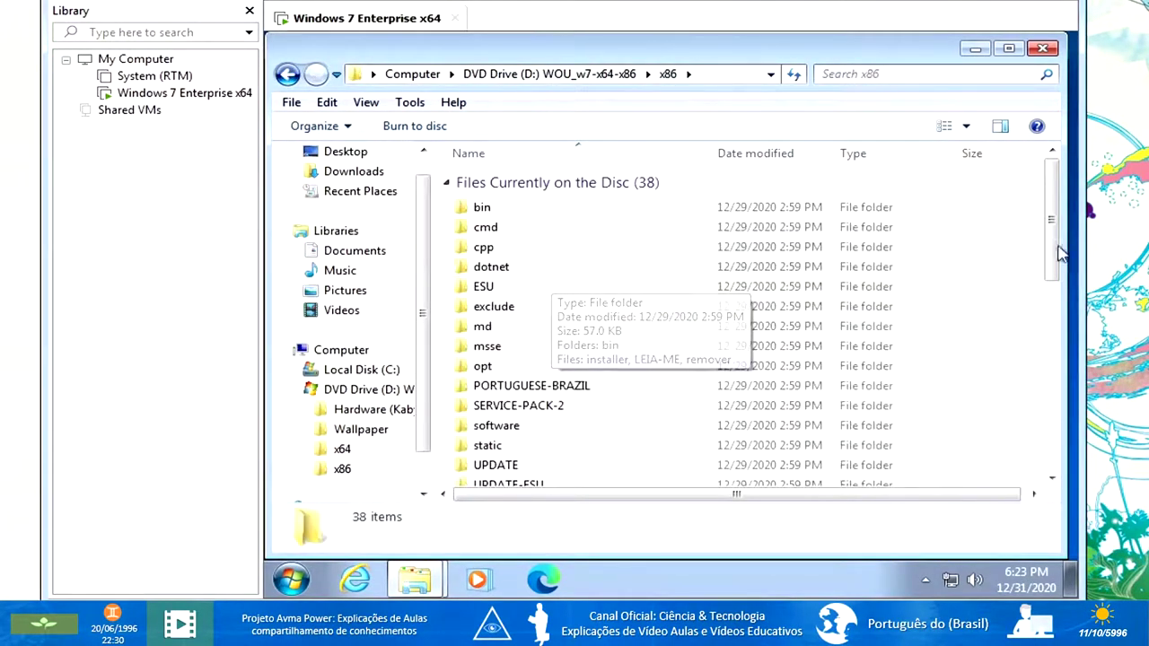
scroll(1050, 265, down, 1)
mouse_move(1057, 274)
mouse_down()
mouse_move(1048, 444)
mouse_move(1051, 267)
mouse_up()
click(288, 75)
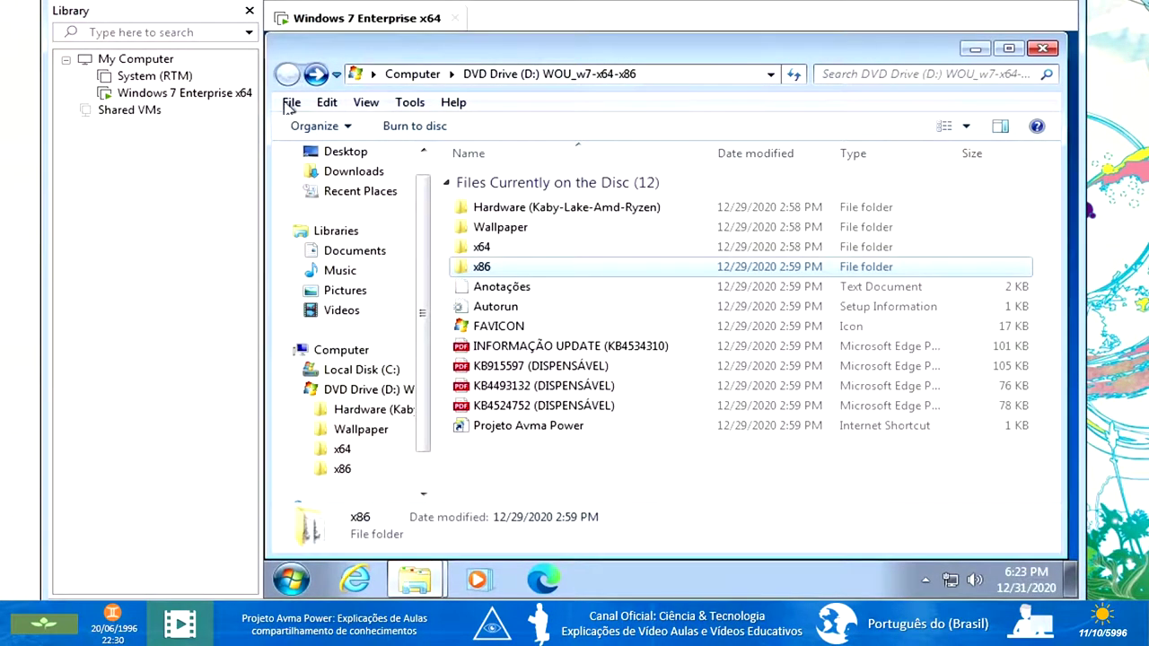
click(558, 469)
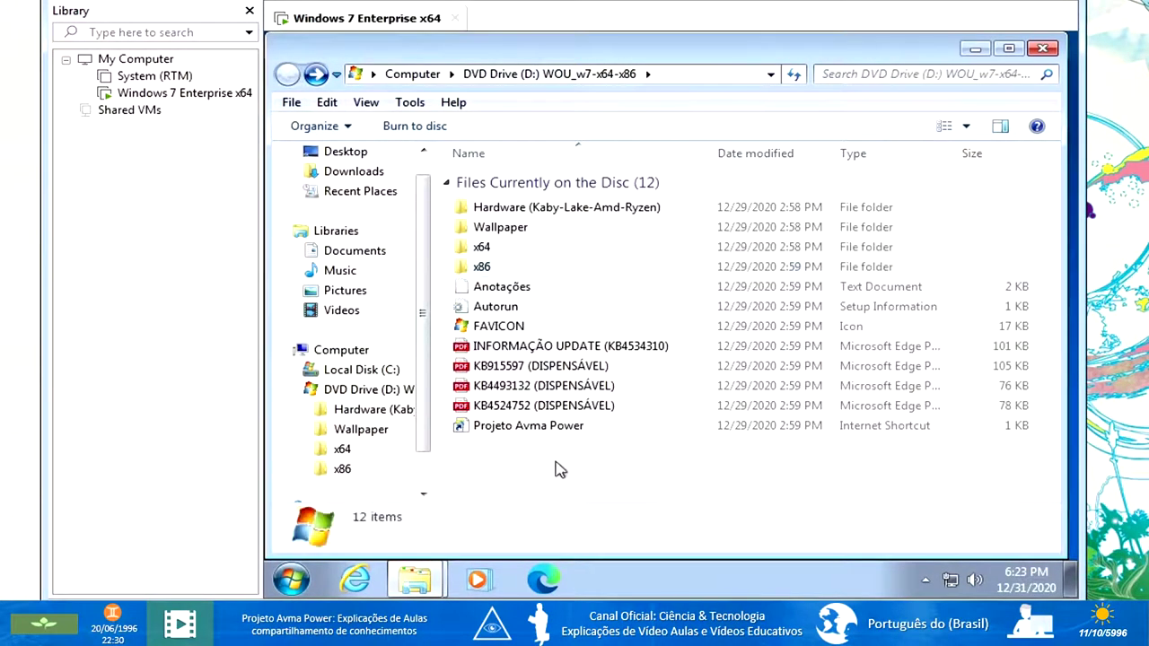
click(1036, 47)
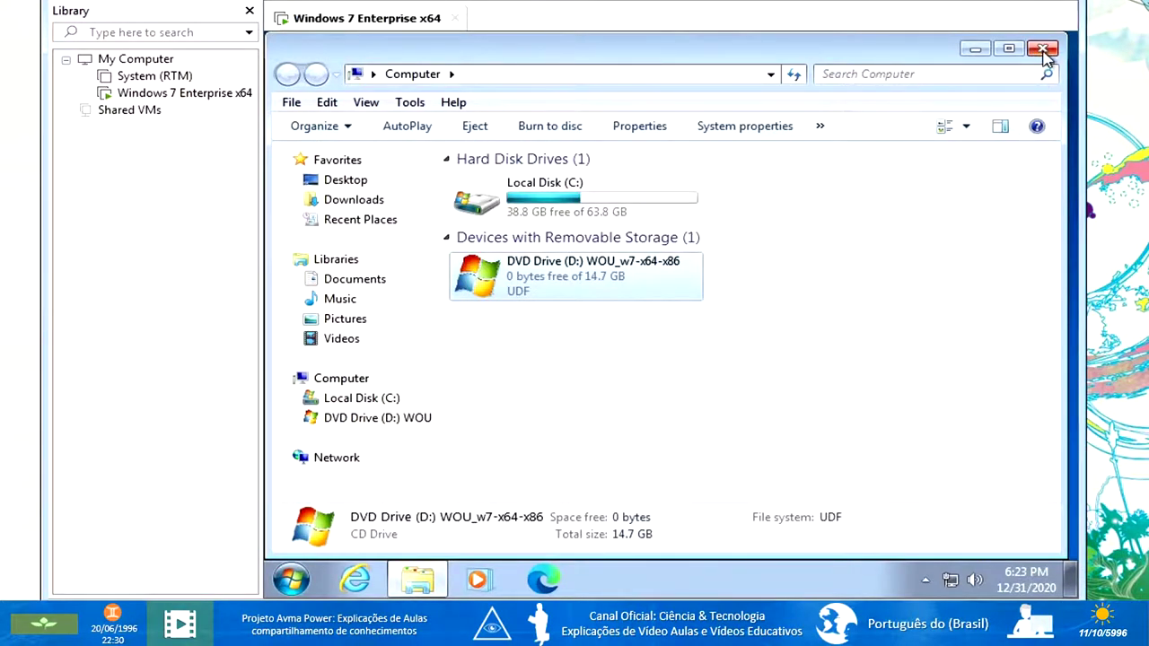
click(1043, 48)
Find and open Windows Update in the guest system and start a check for updates.
click(291, 580)
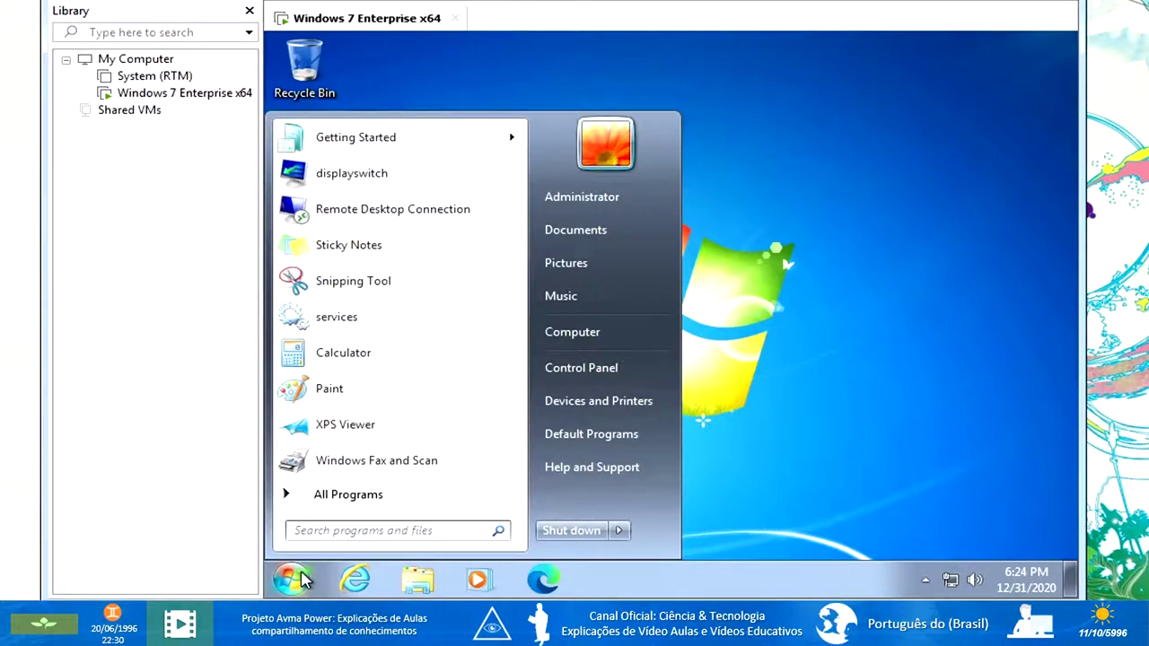
text(Wind)
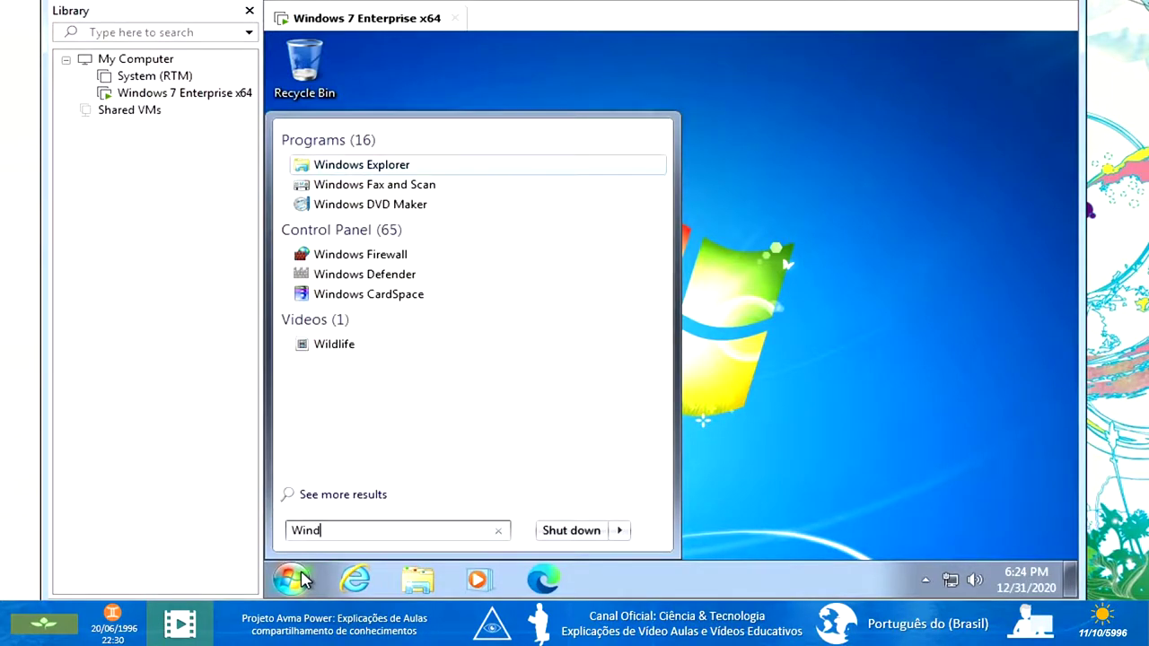
text(ows)
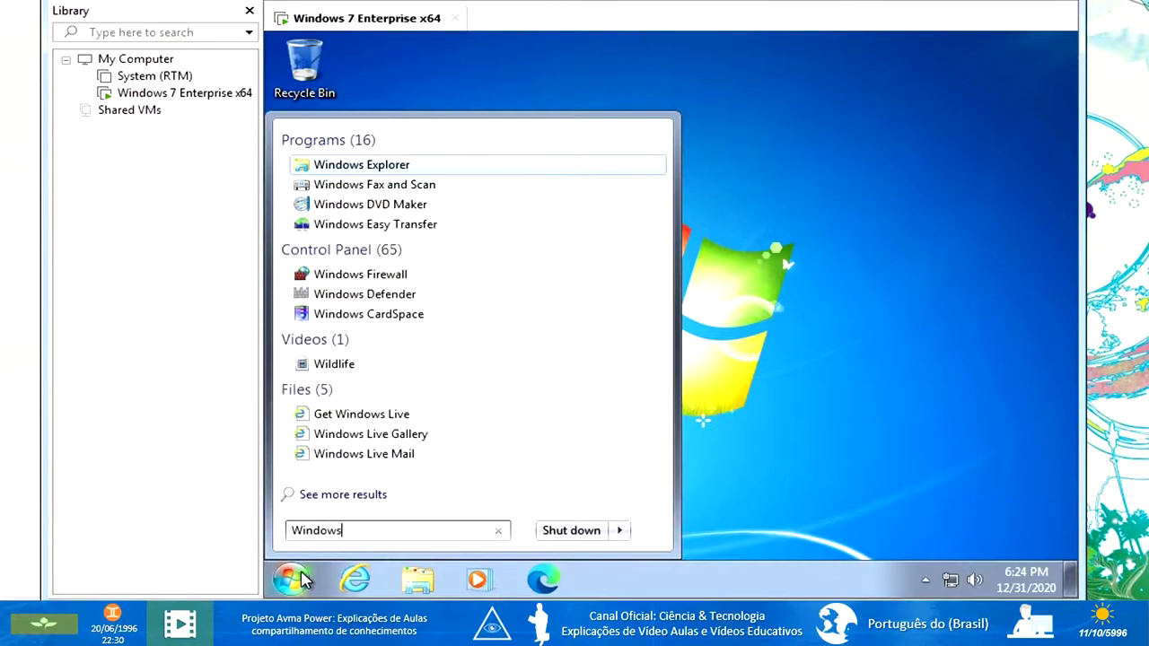
text( Update)
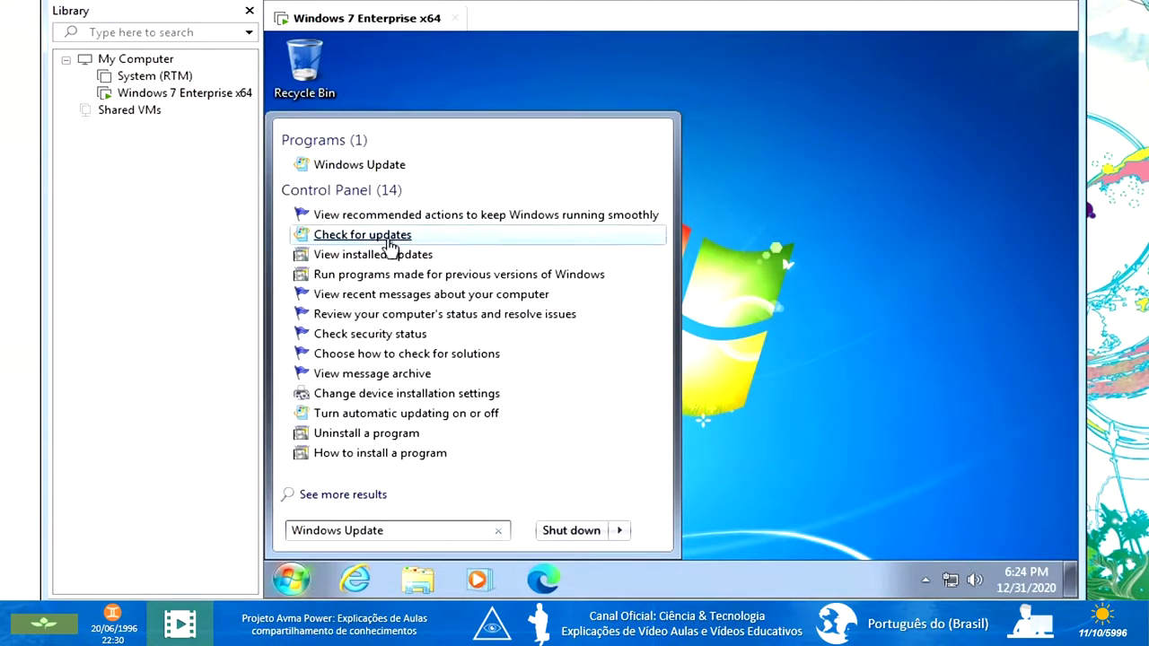
click(386, 166)
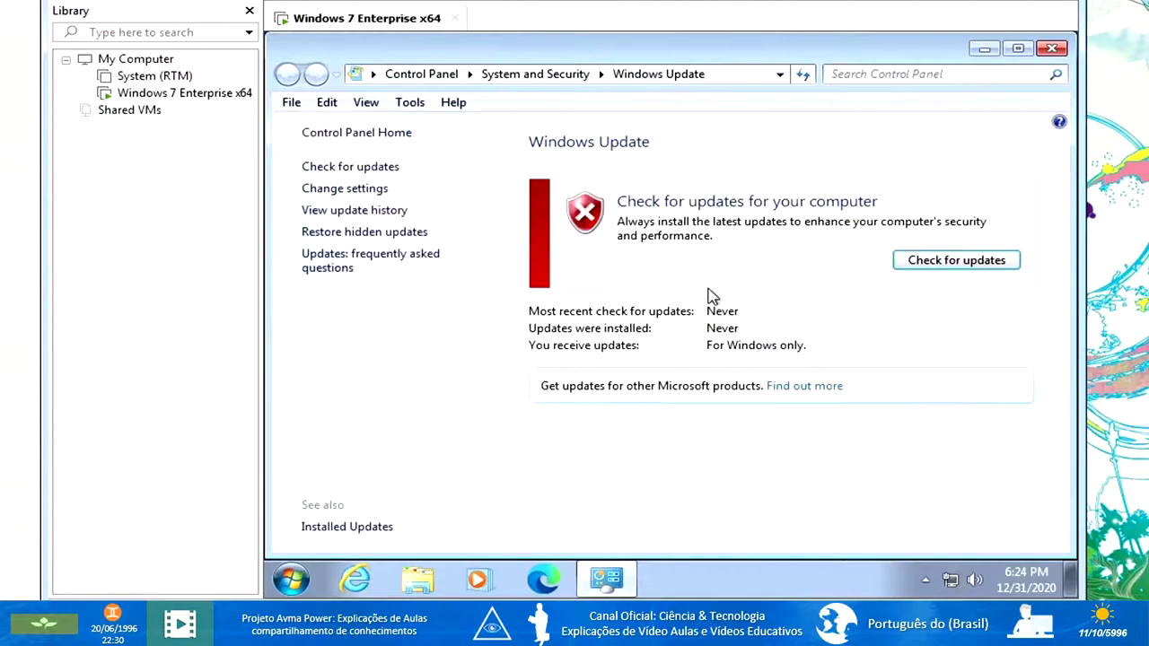
click(939, 265)
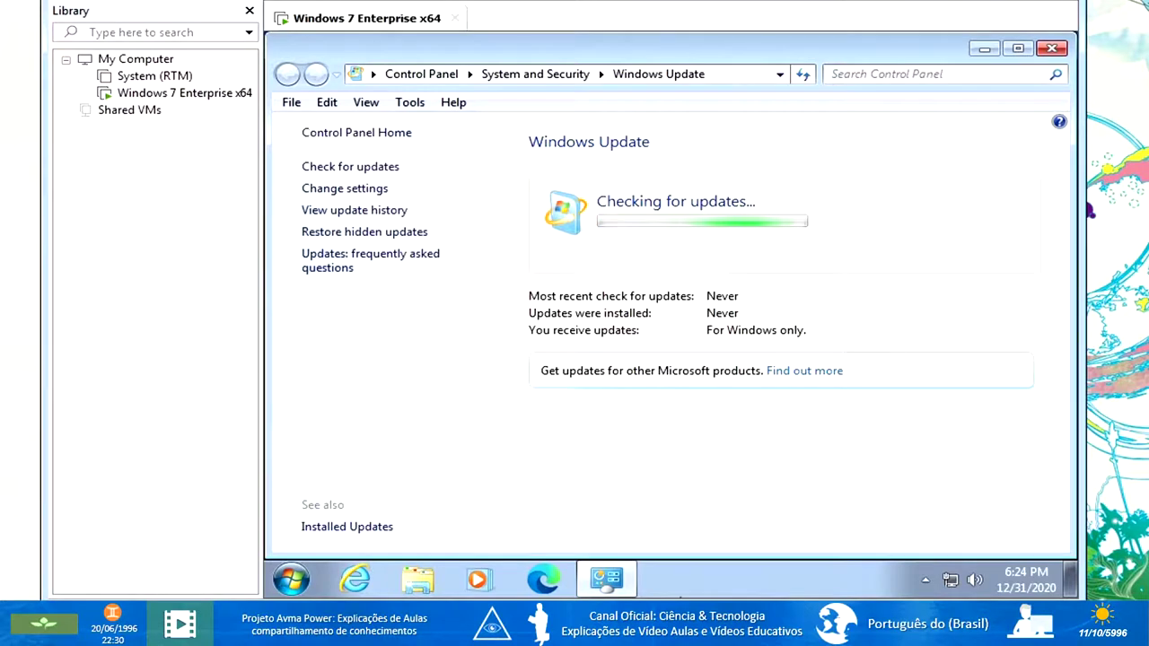
key(alt+Tab)
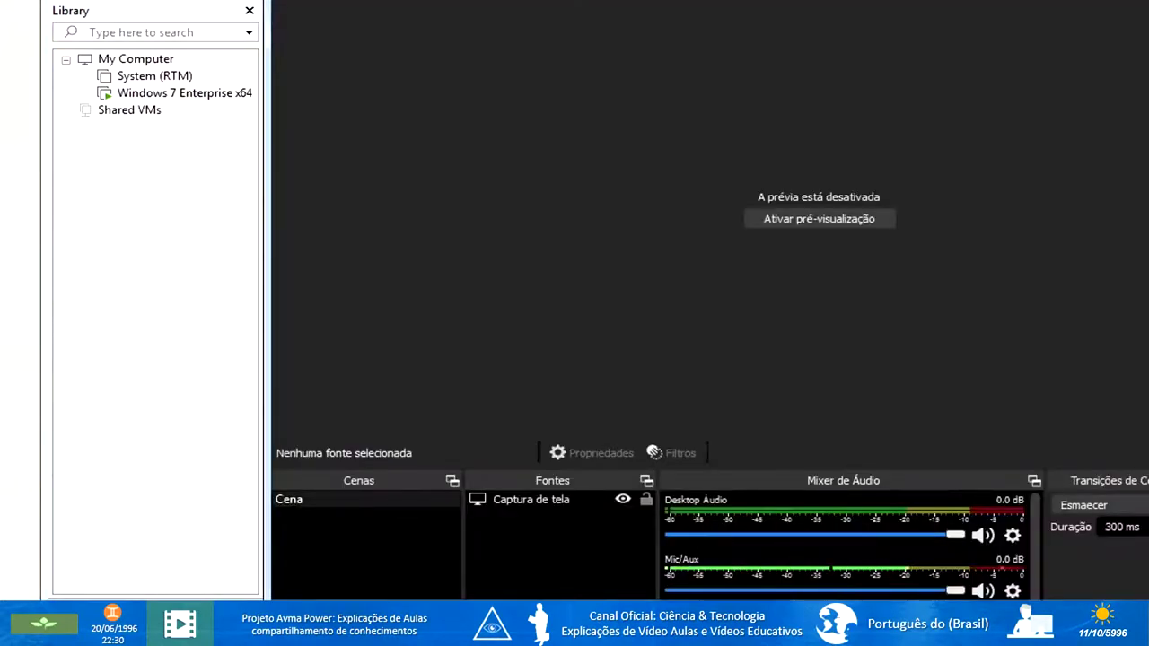
key(super+Down)
key(alt+Tab)
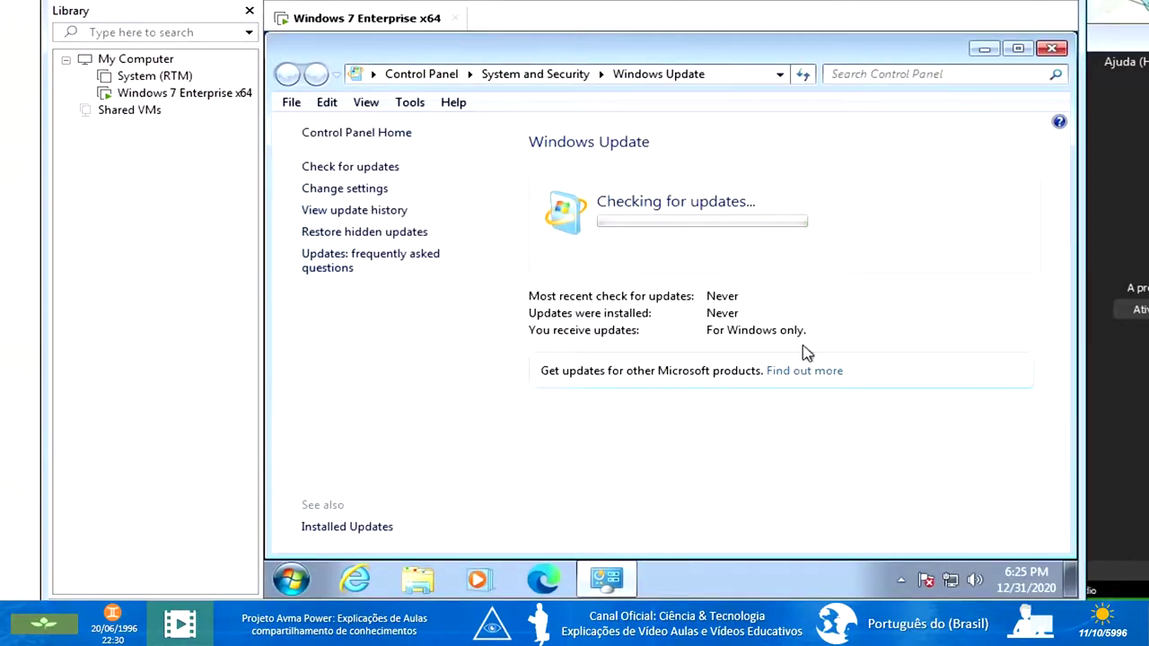
Minimize Windows Update, examine the guest computer's system properties, including edition and activation status, and close them.
click(983, 47)
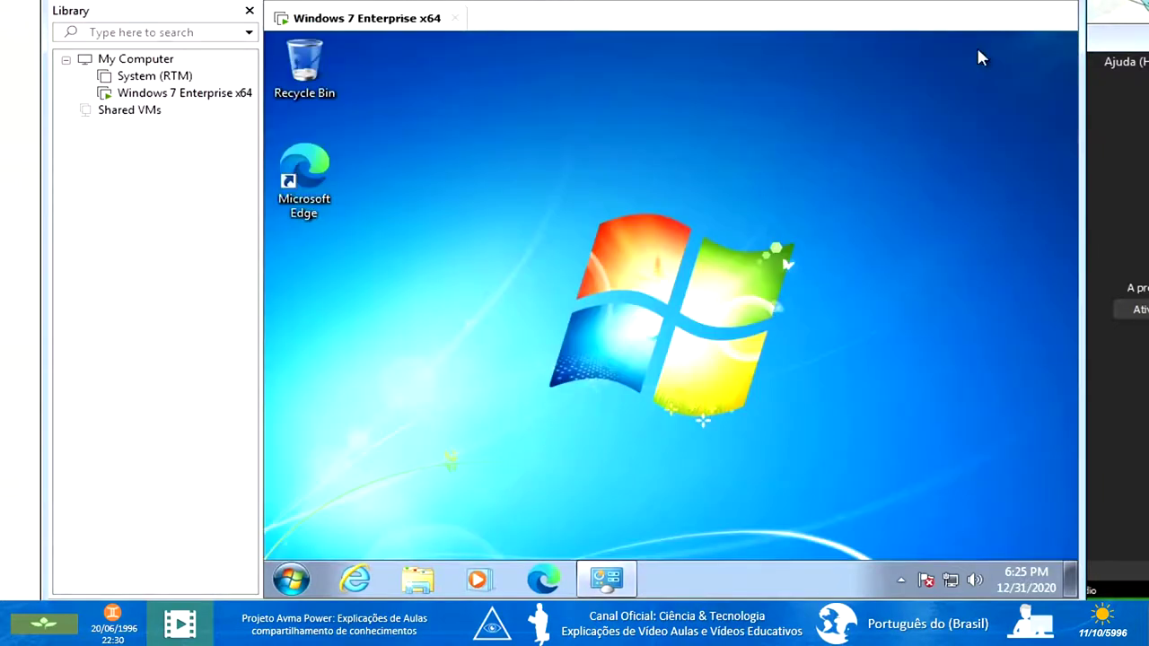
click(292, 579)
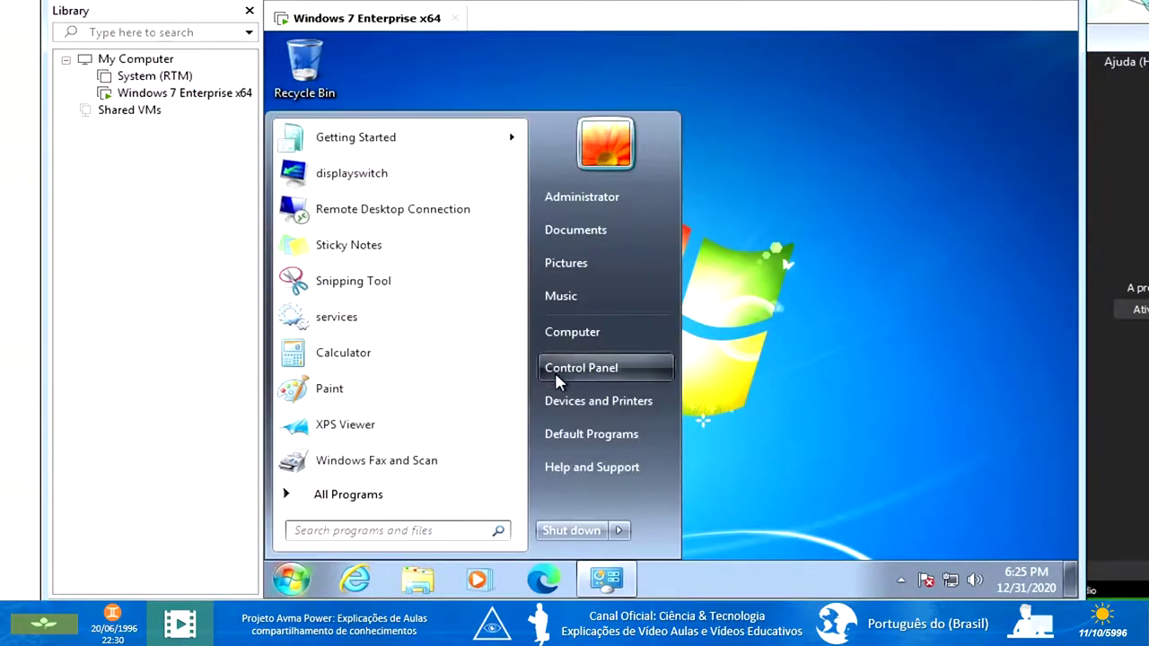
right_click(583, 341)
click(679, 499)
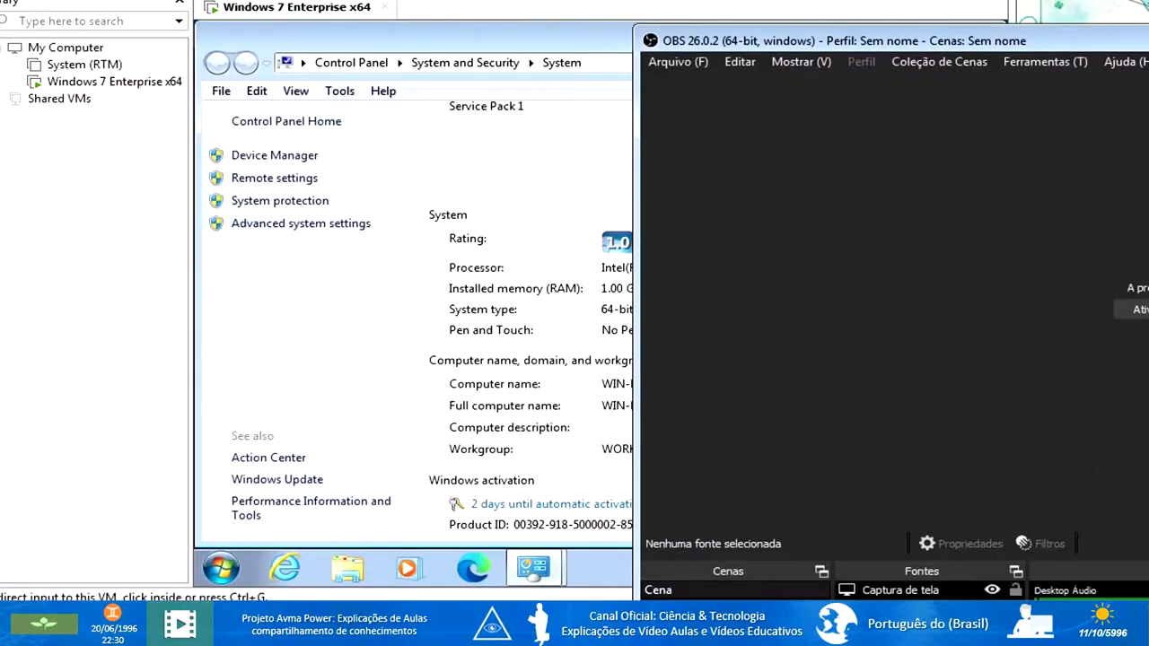
click(532, 38)
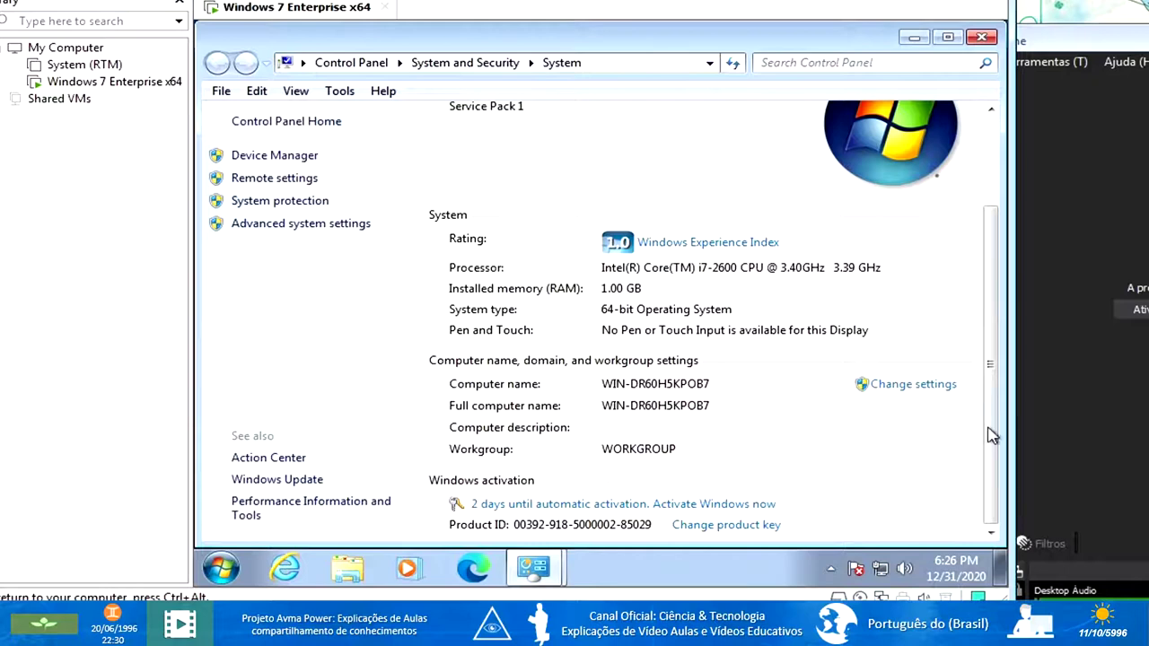
drag(987, 462, 987, 347)
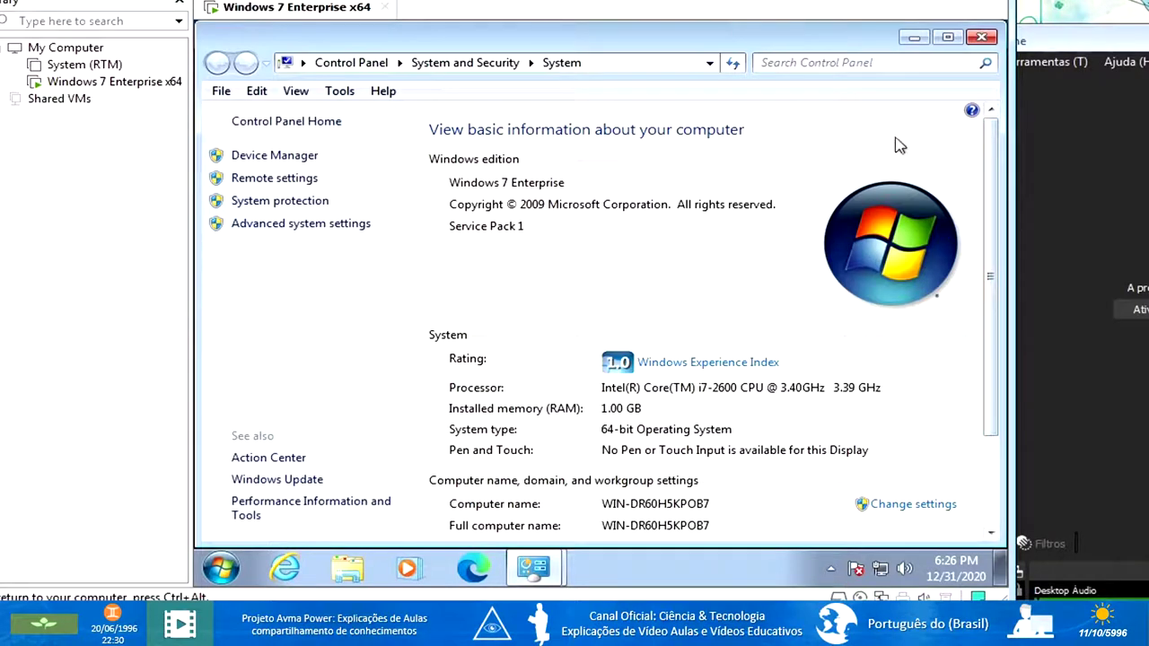
click(981, 36)
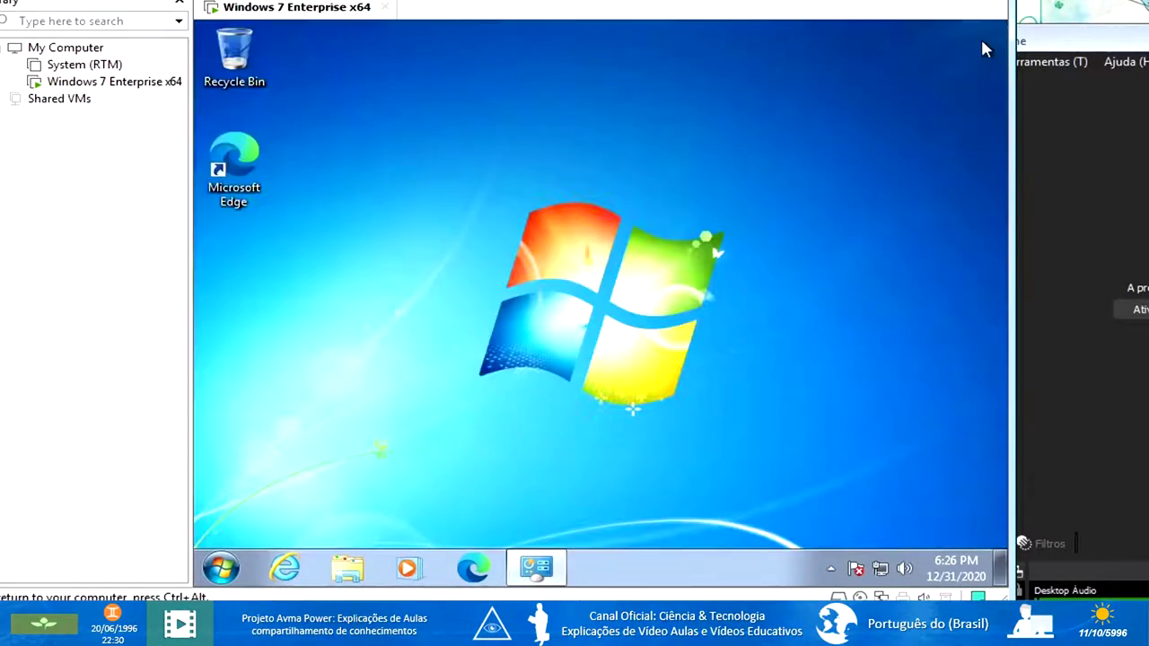
Bring Windows Update back up and retry the update check.
click(542, 568)
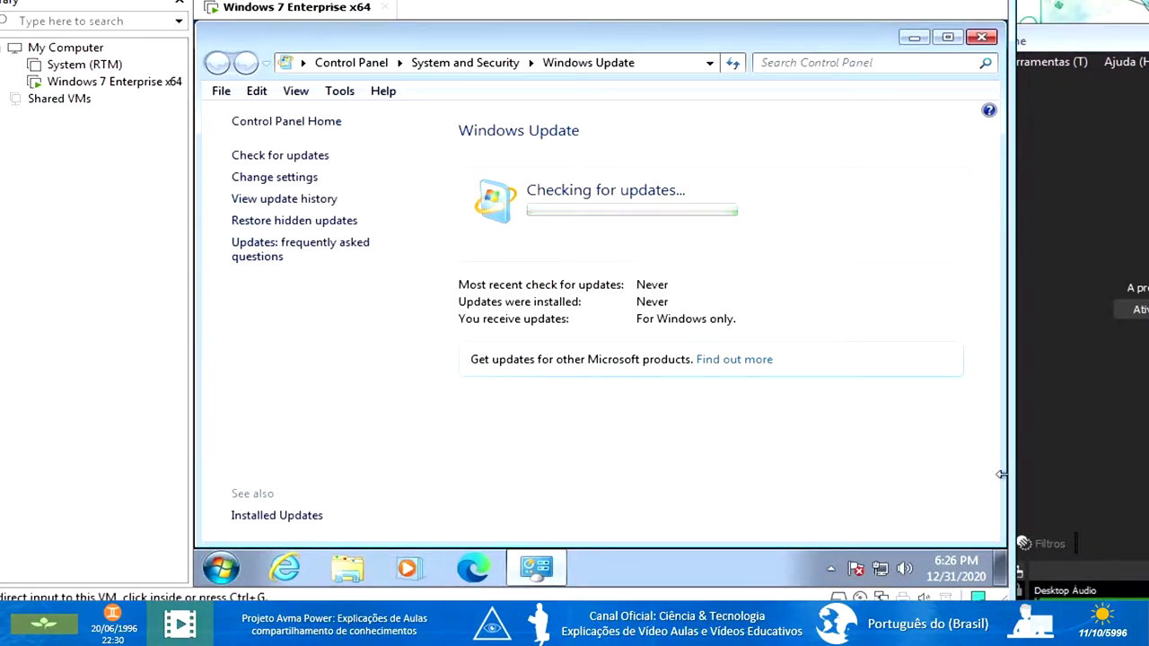
click(1033, 449)
key(alt+Tab)
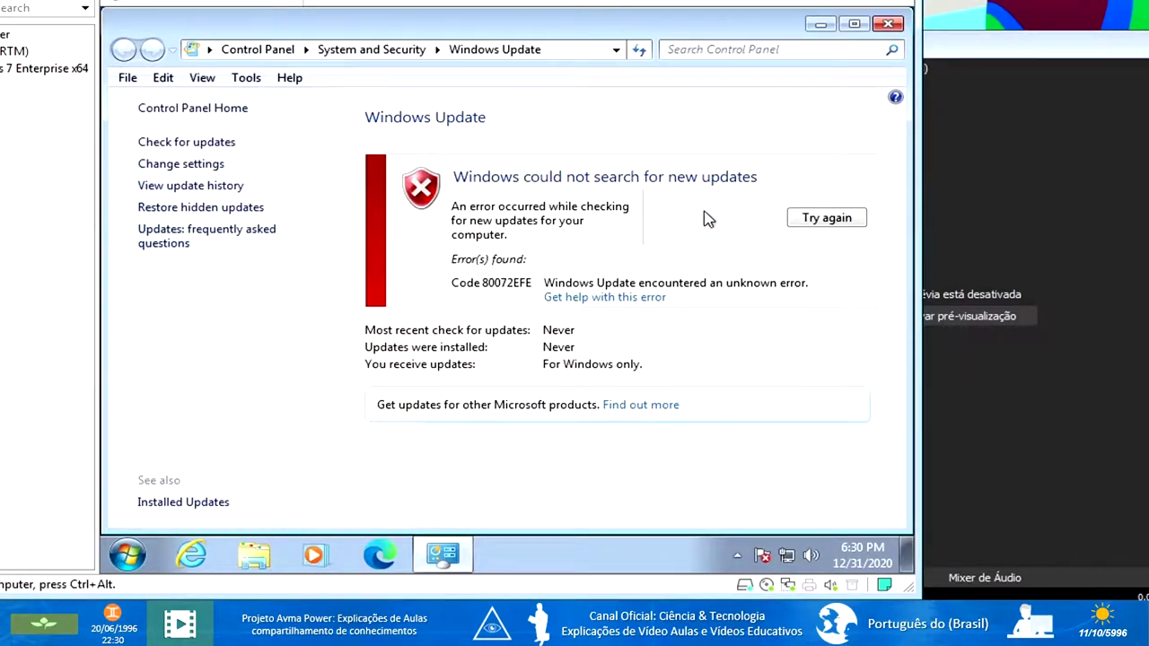
click(825, 220)
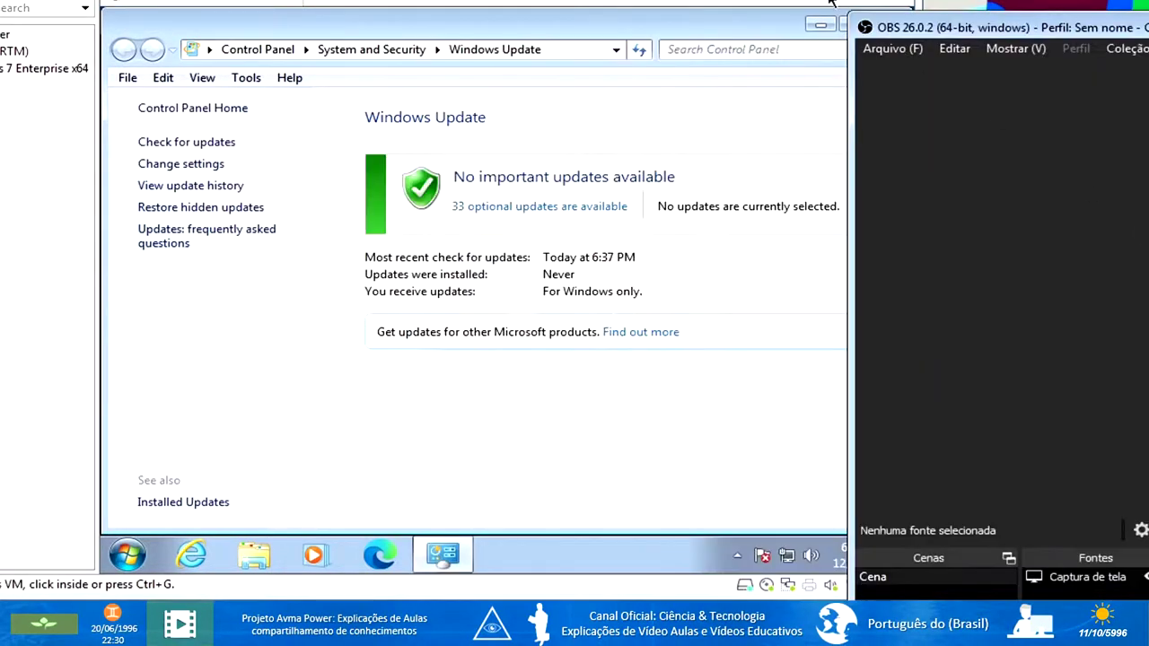
click(831, 4)
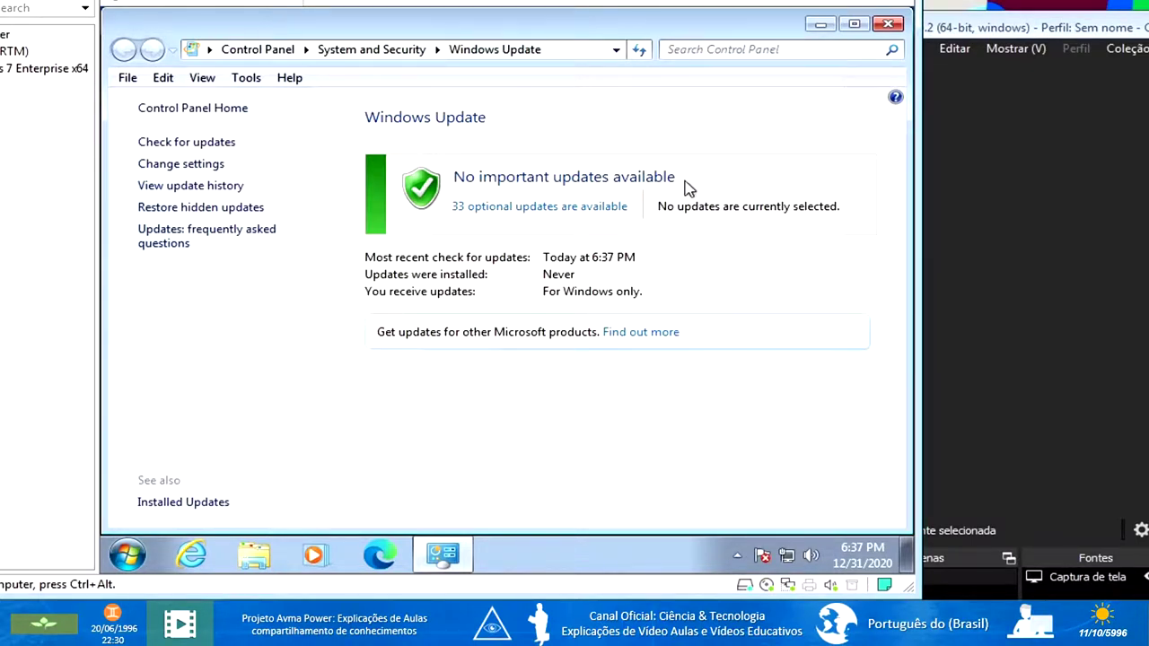
Review the list of optional updates without selecting any and close Windows Update.
click(480, 212)
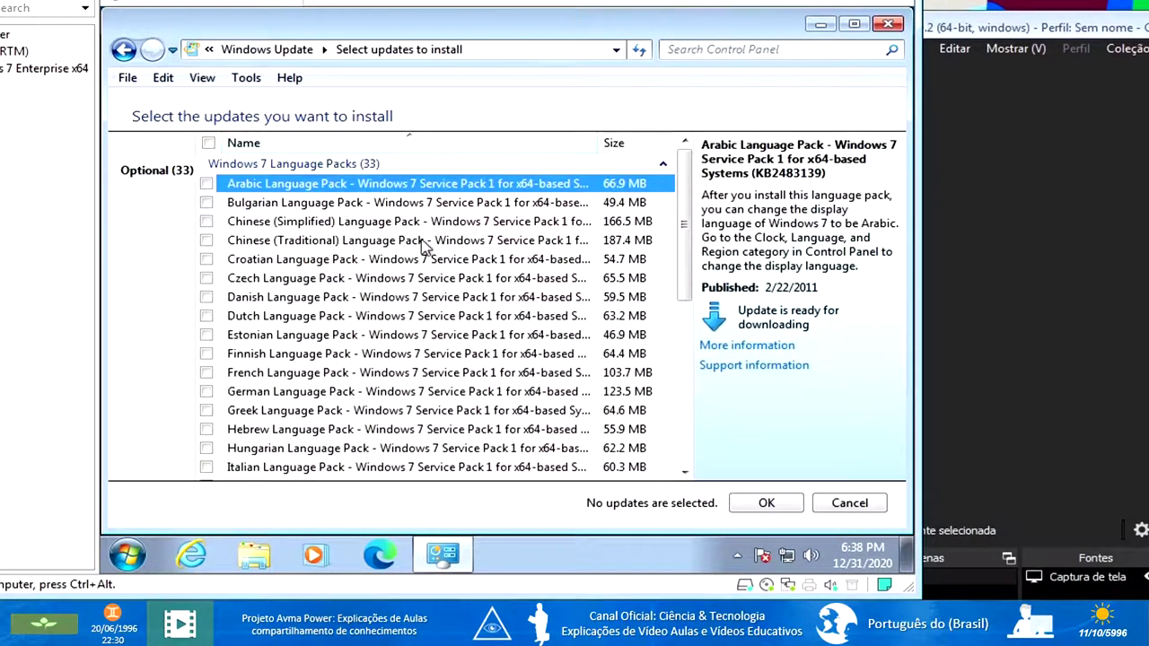
drag(691, 280, 693, 226)
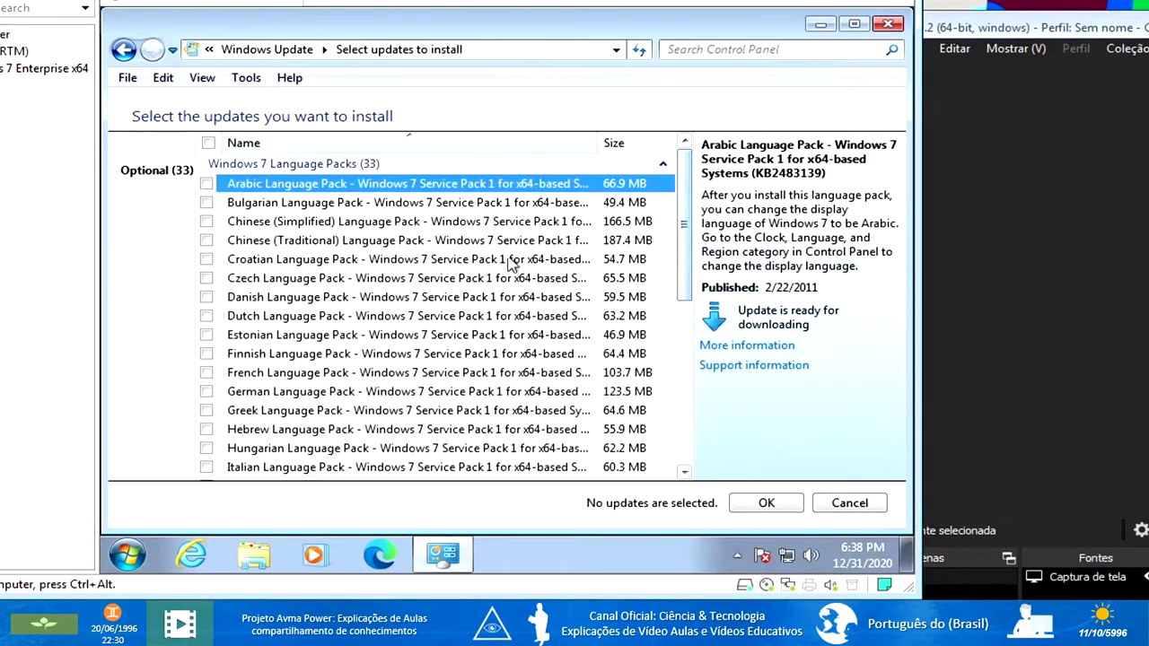
click(123, 49)
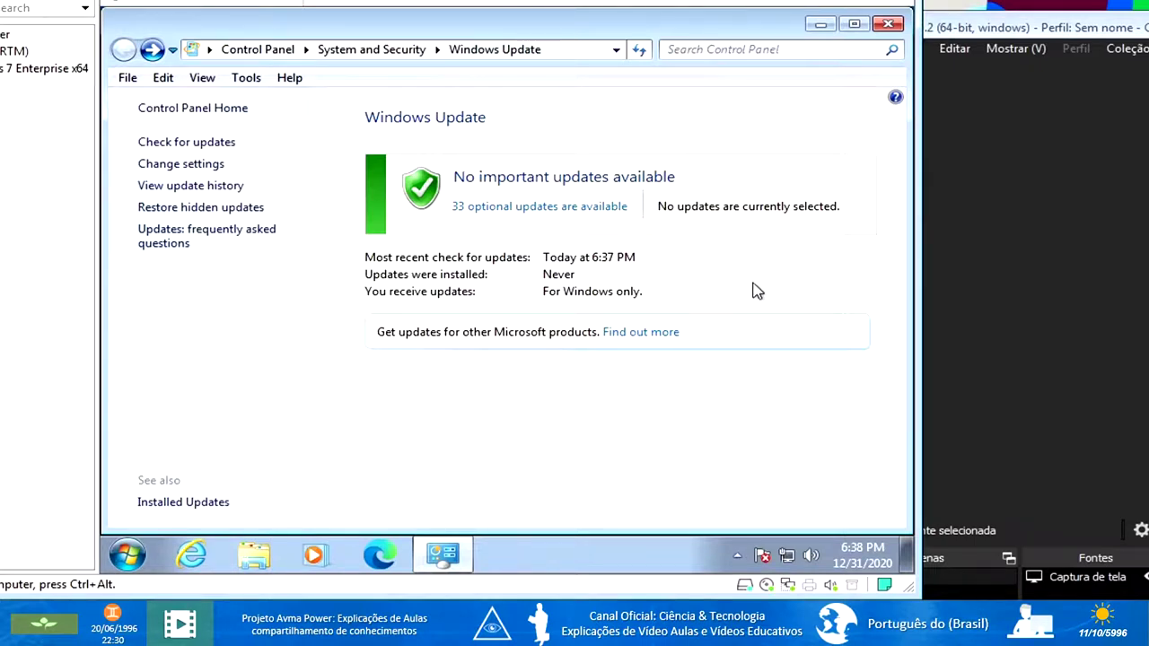
click(887, 24)
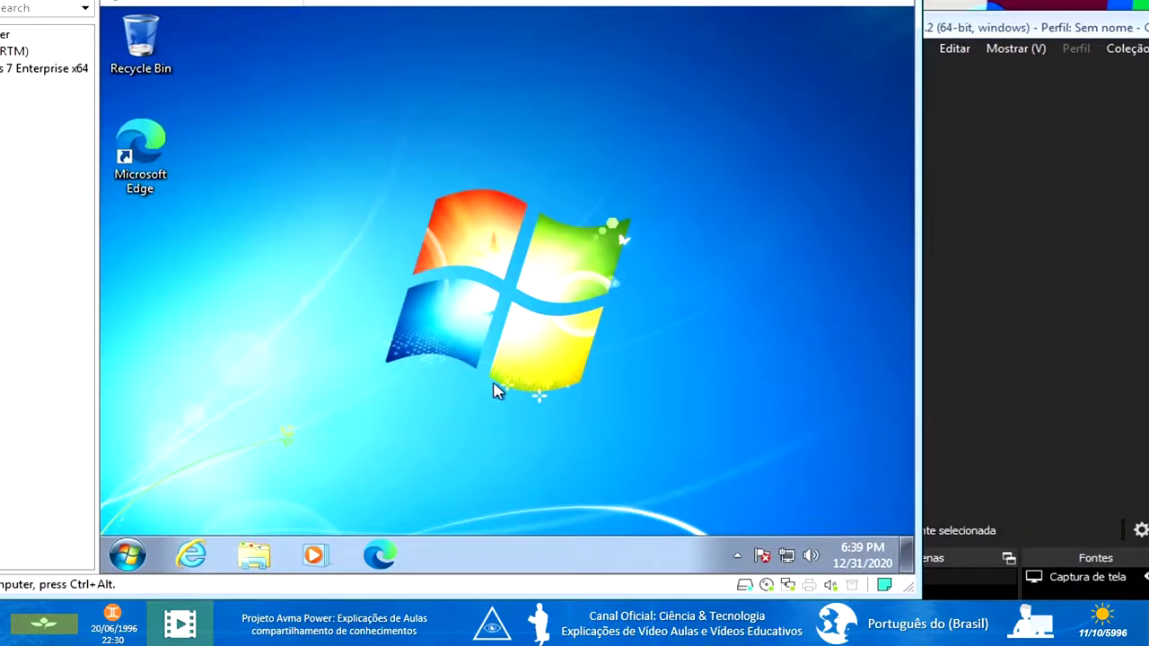
Shut down the Windows 7 guest system and release input to the host computer.
click(140, 554)
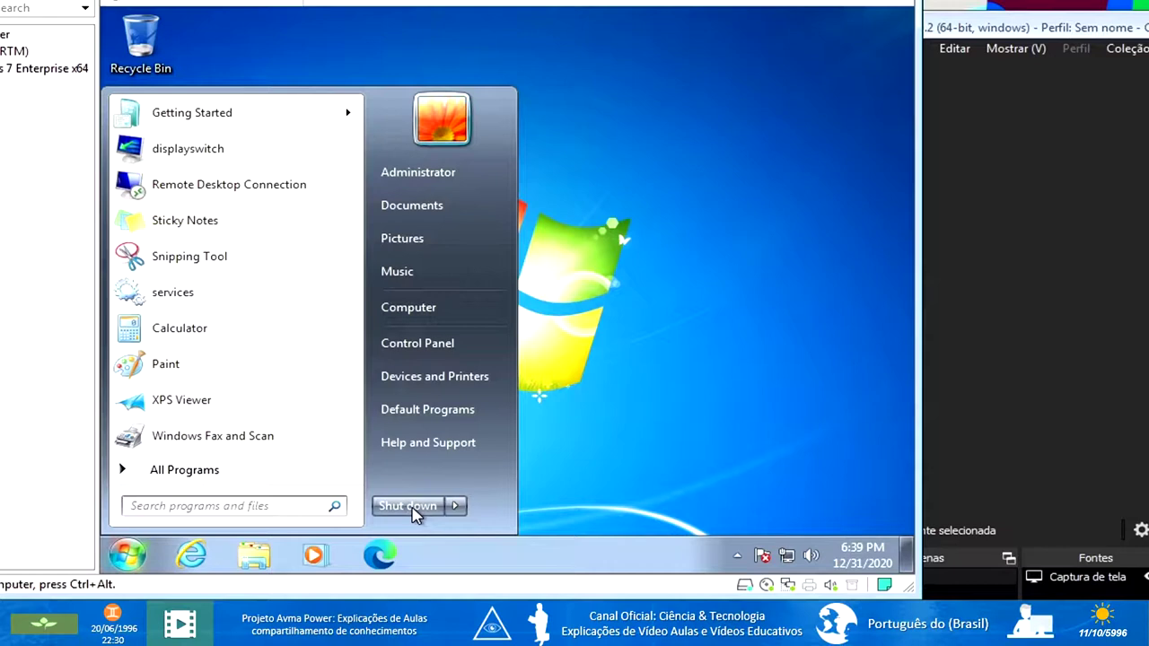
click(418, 507)
key(ctrl+alt)
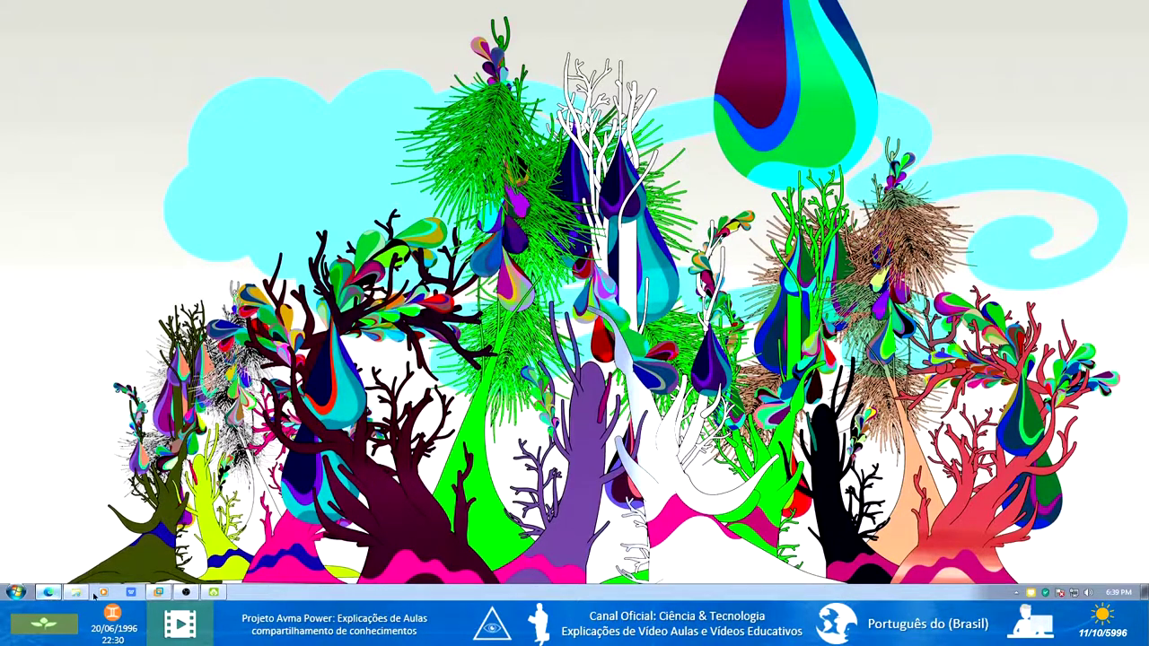
Switch to the host's web browser and read the version 12.0 modifications and download archive on the WSUS Offline Update page, dismissing the translation offer.
click(186, 591)
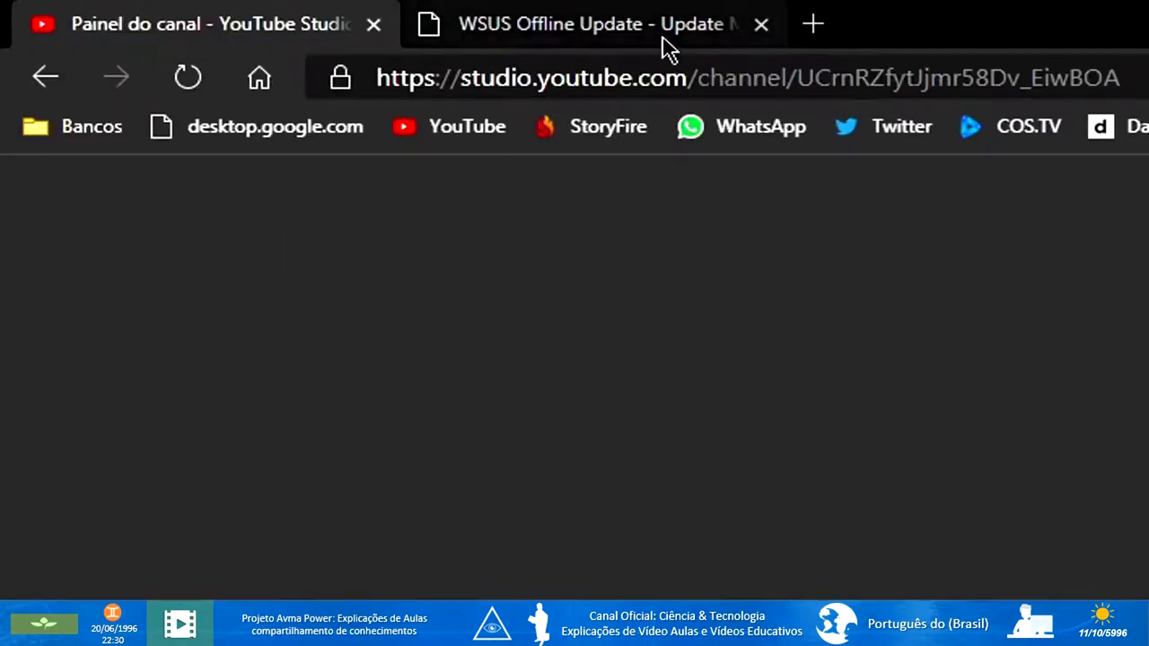
click(503, 27)
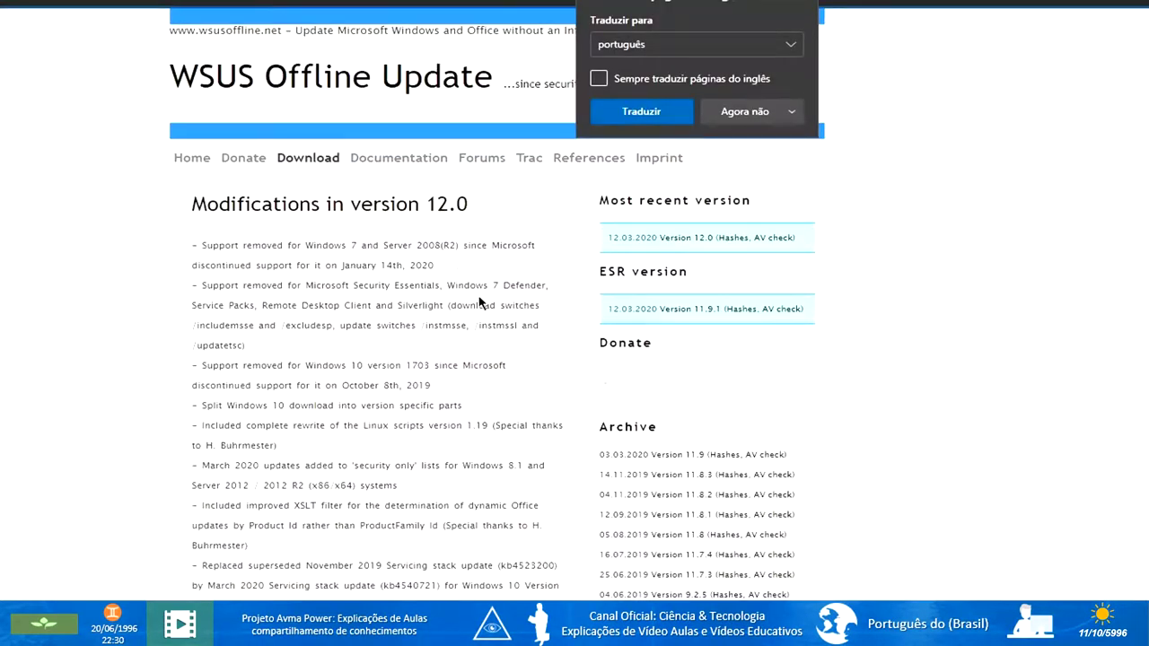
scroll(806, 2, down, 4)
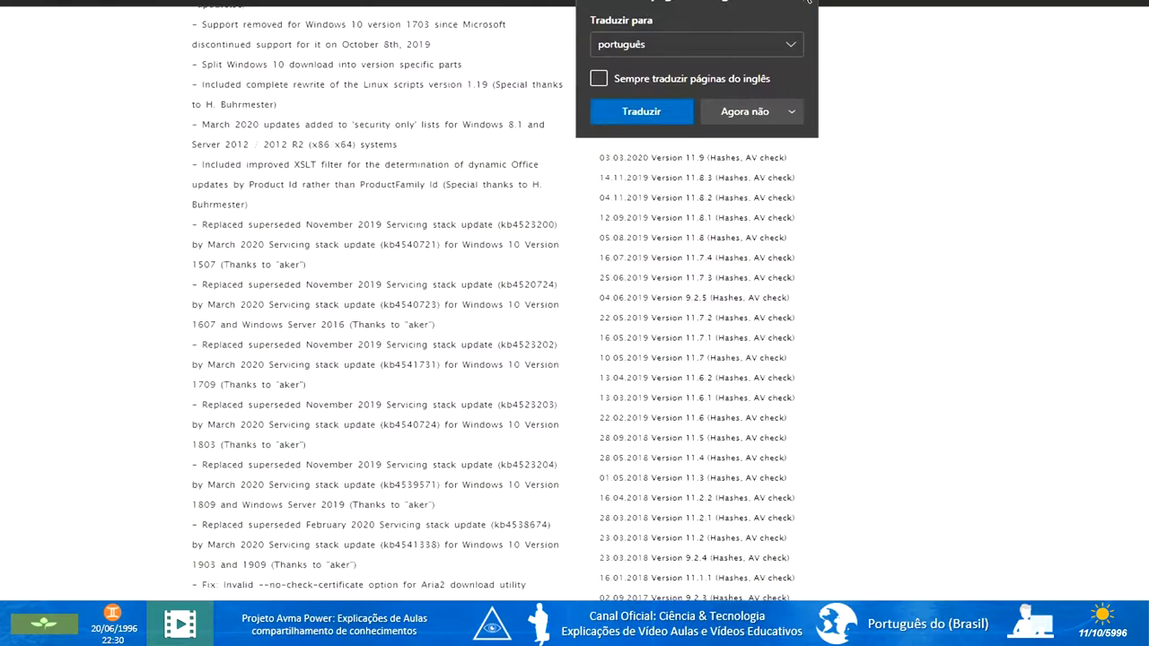
click(826, 300)
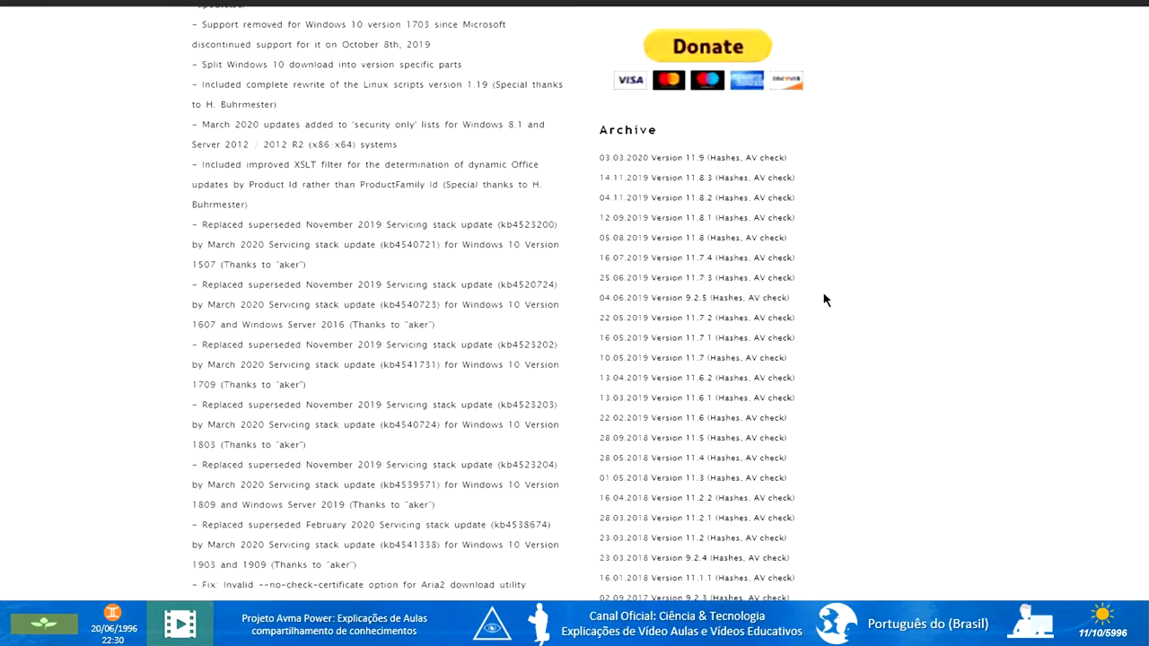
scroll(861, 305, up, 2)
scroll(886, 312, up, 2)
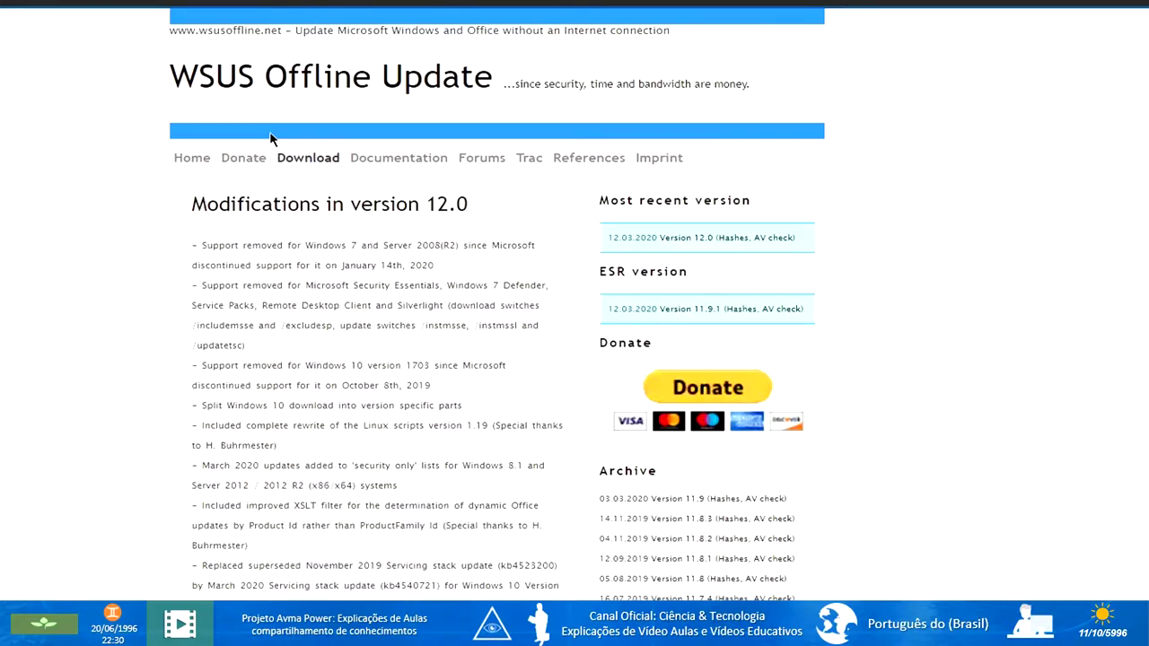
Open the bookmarked Avma project website in a new browser tab and switch to that tab.
right_click(492, 47)
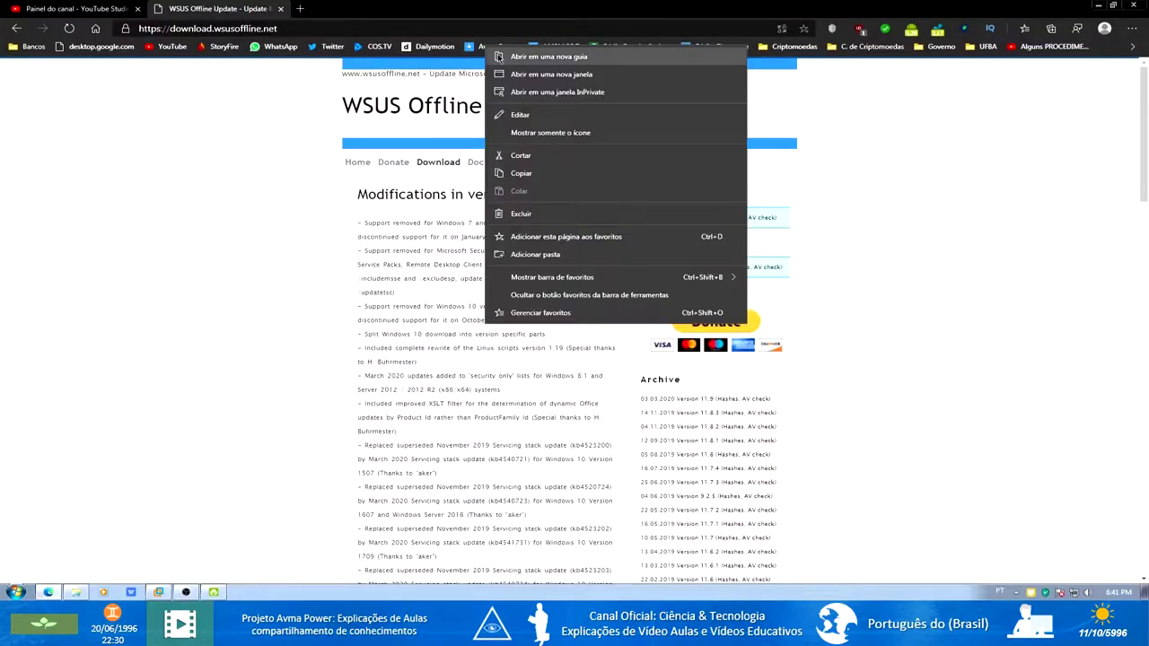
click(499, 56)
click(337, 8)
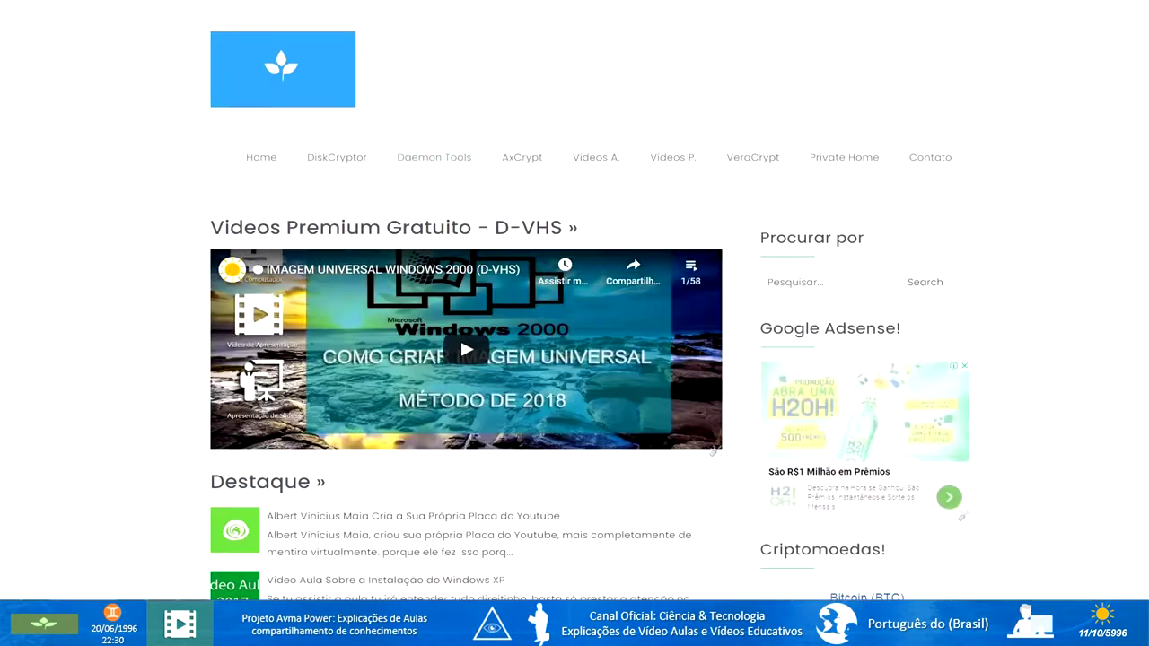
Browse the Avma website's home page through its featured posts, cryptocurrency prices, donation options and partner links.
scroll(459, 270, down, 2)
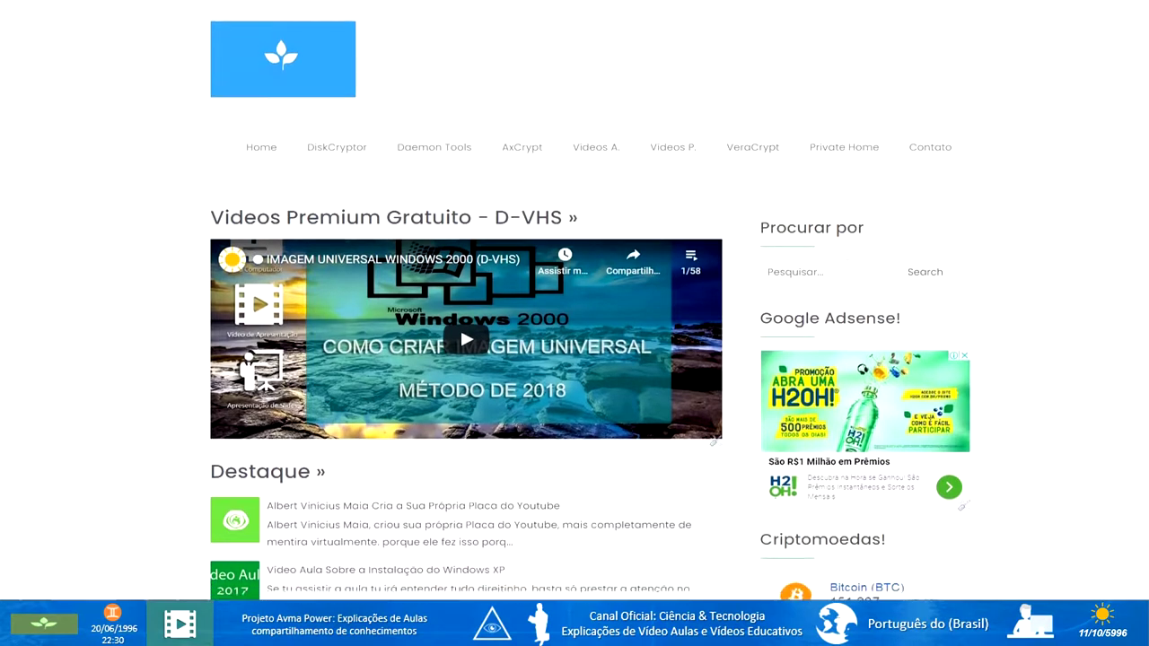
scroll(459, 269, down, 5)
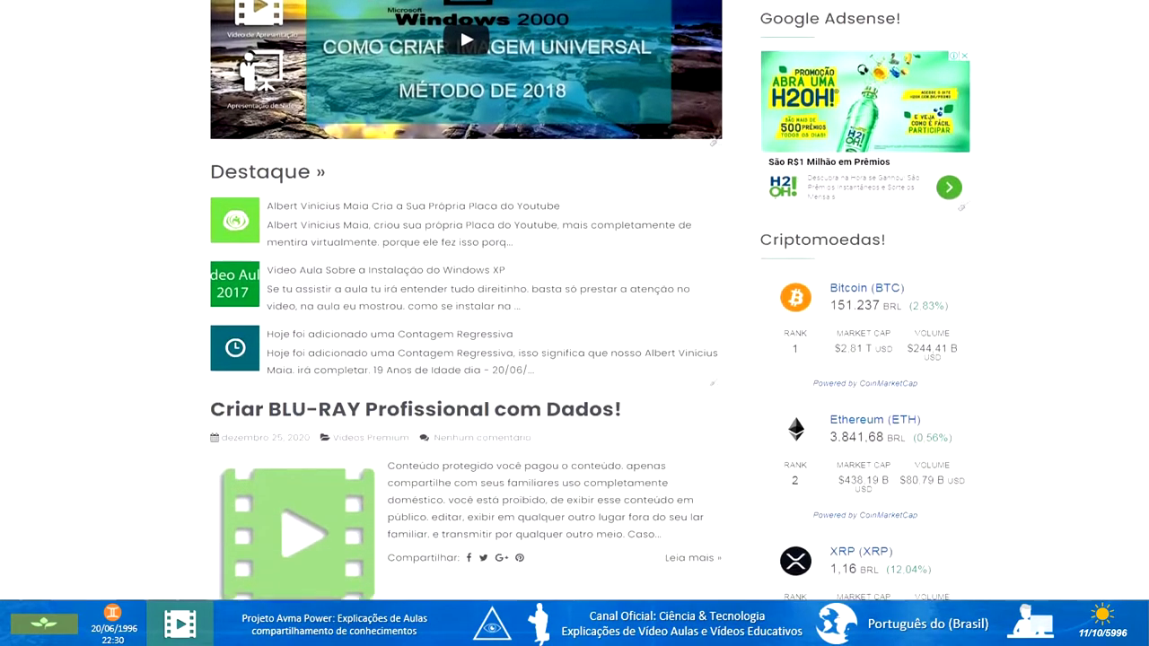
scroll(459, 269, down, 5)
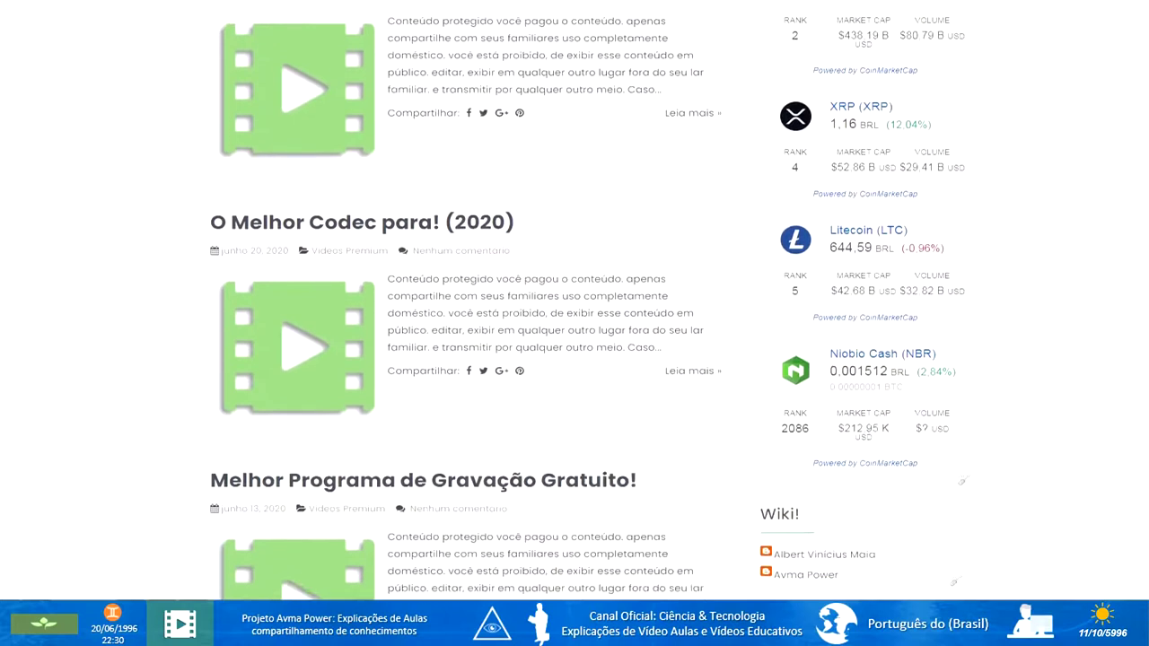
scroll(936, 82, up, 4)
scroll(936, 82, down, 2)
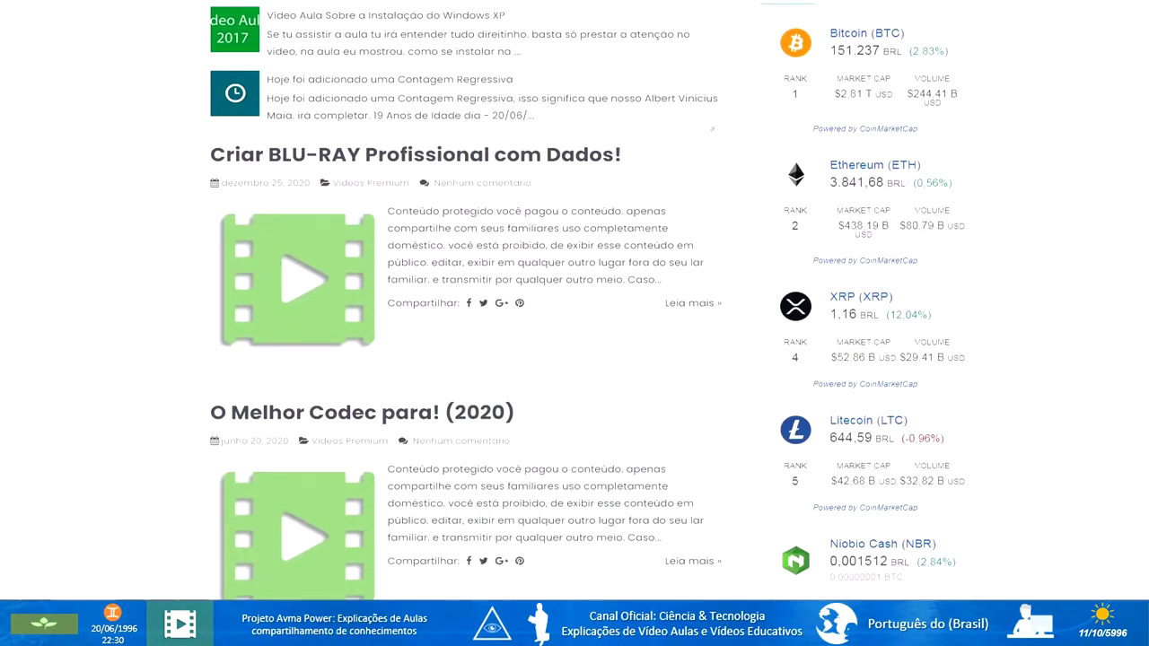
scroll(847, 369, down, 3)
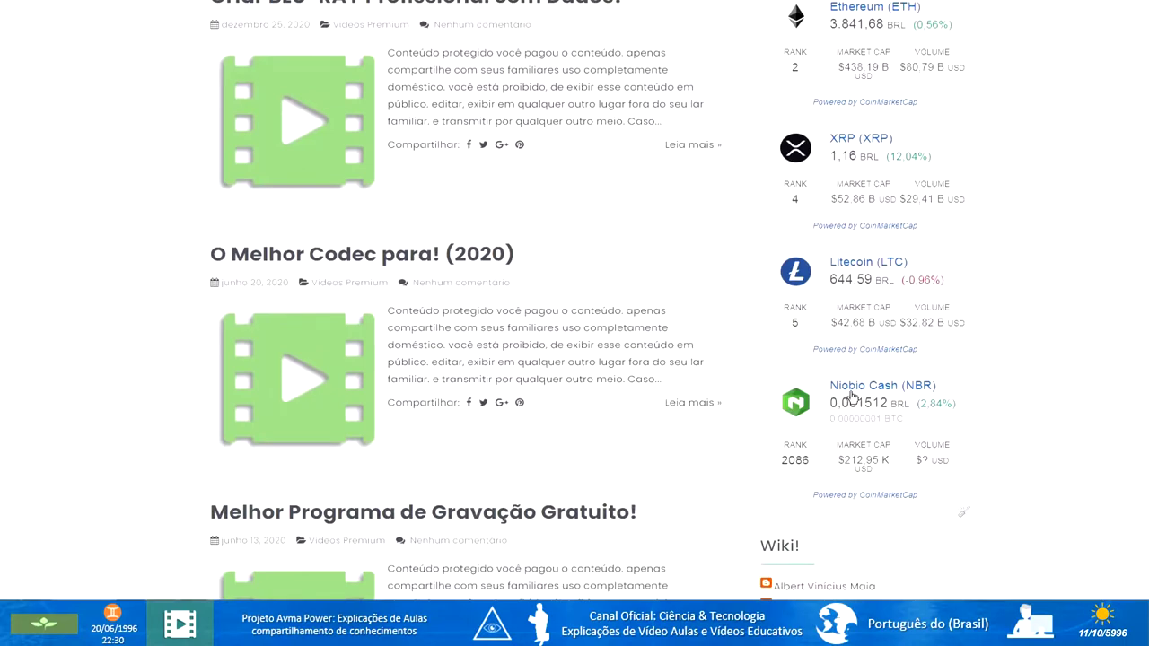
scroll(591, 301, down, 10)
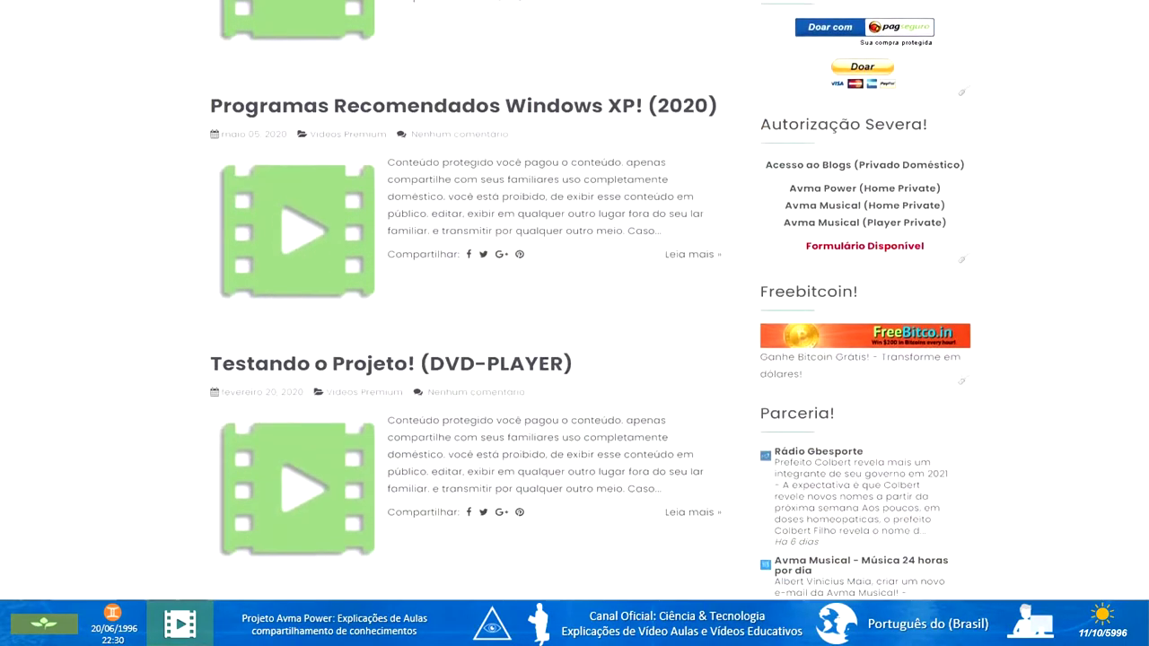
scroll(590, 301, down, 3)
scroll(591, 301, up, 15)
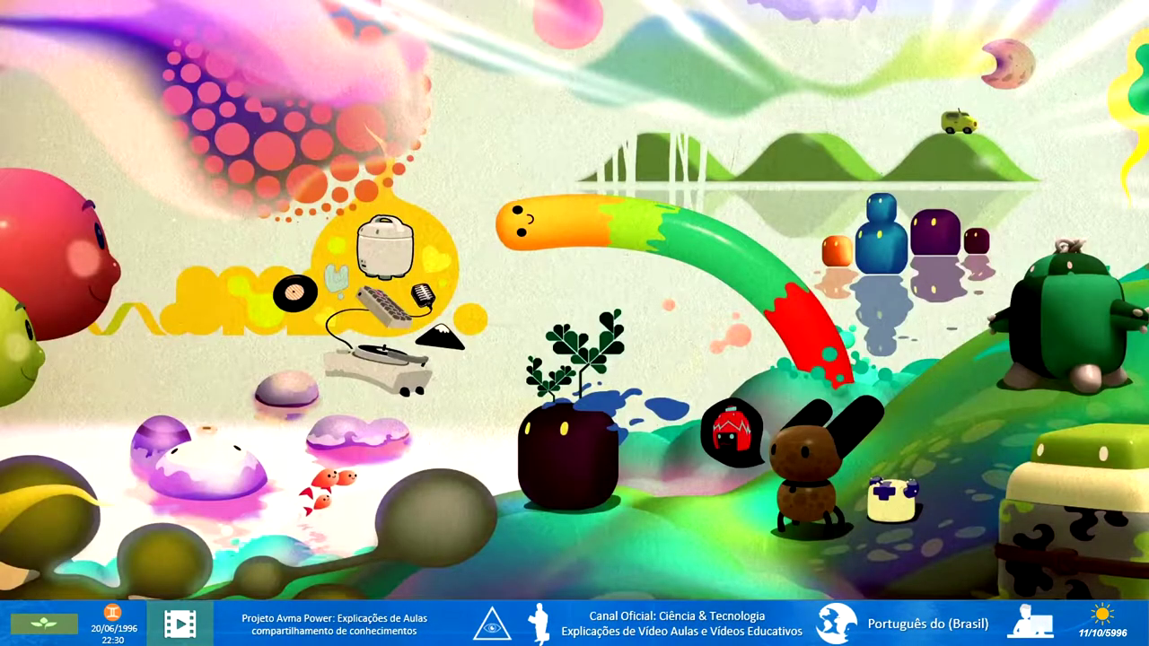
Switch to OBS, pause the recording, minimize its window and reposition the VMware Workstation window.
key(alt+Tab)
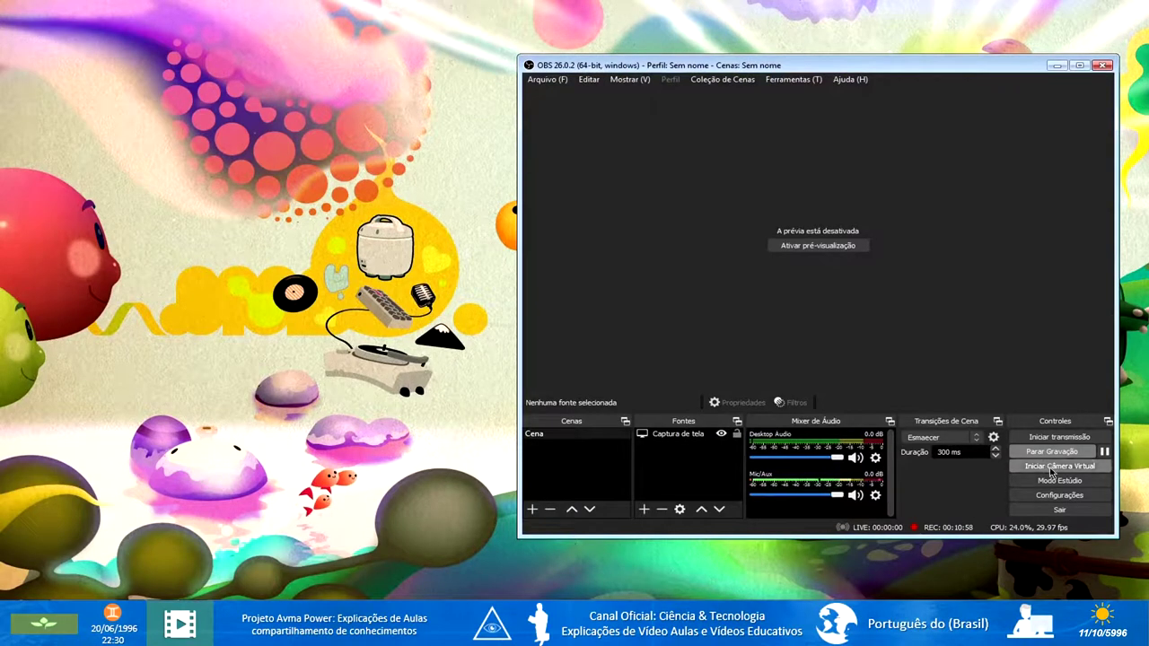
click(1104, 453)
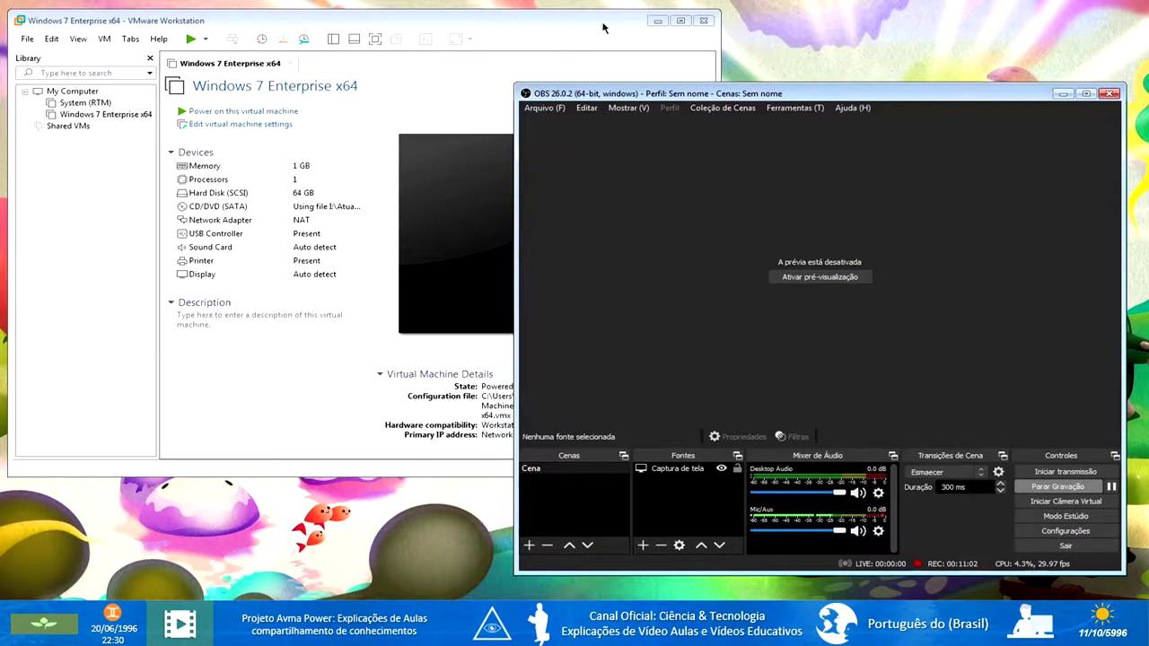
click(1063, 93)
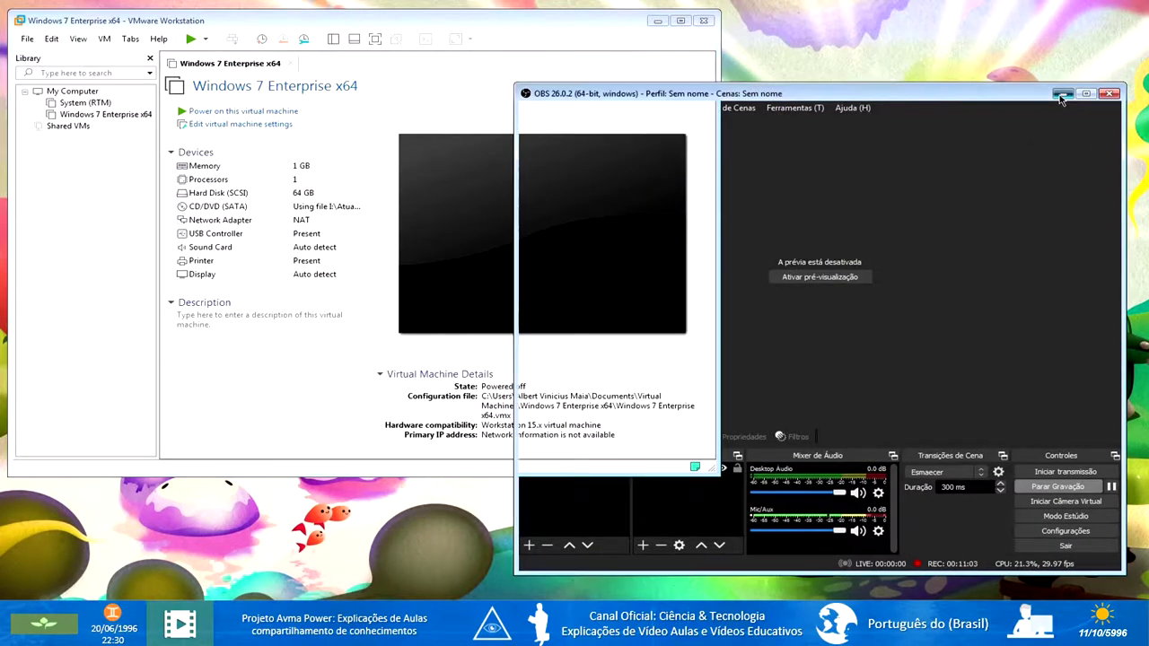
drag(544, 27, 631, 39)
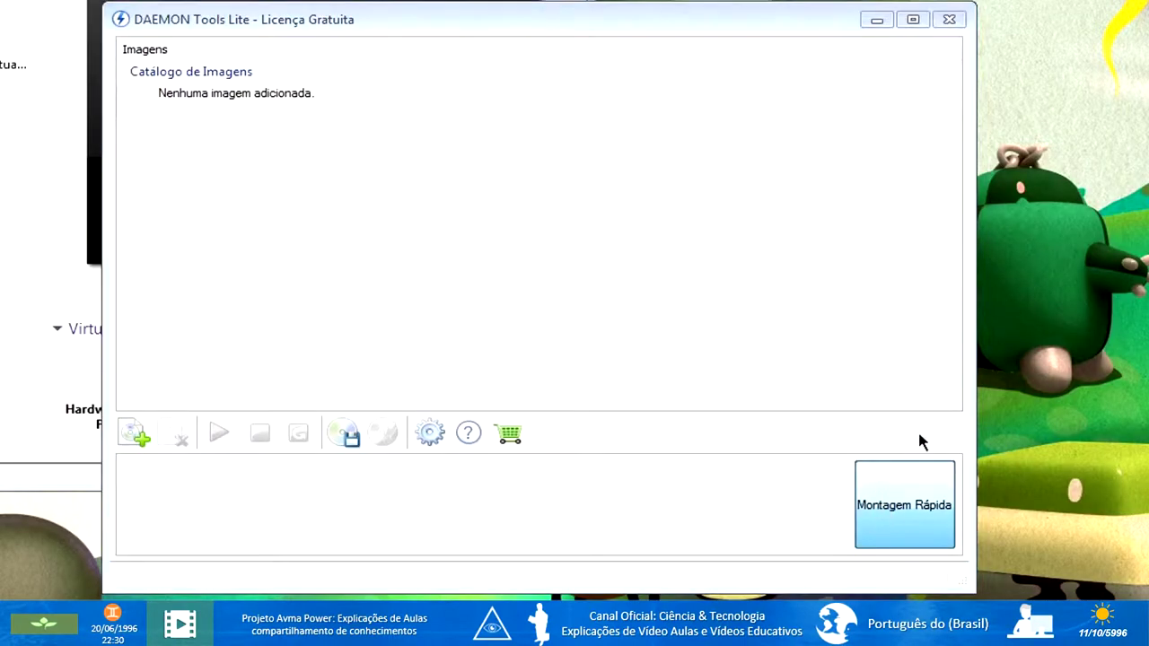
Mount the 10 wsusoffline-w7-x64-x86 ISO image from the Updates folder with quick mount in DAEMON Tools Lite.
click(904, 503)
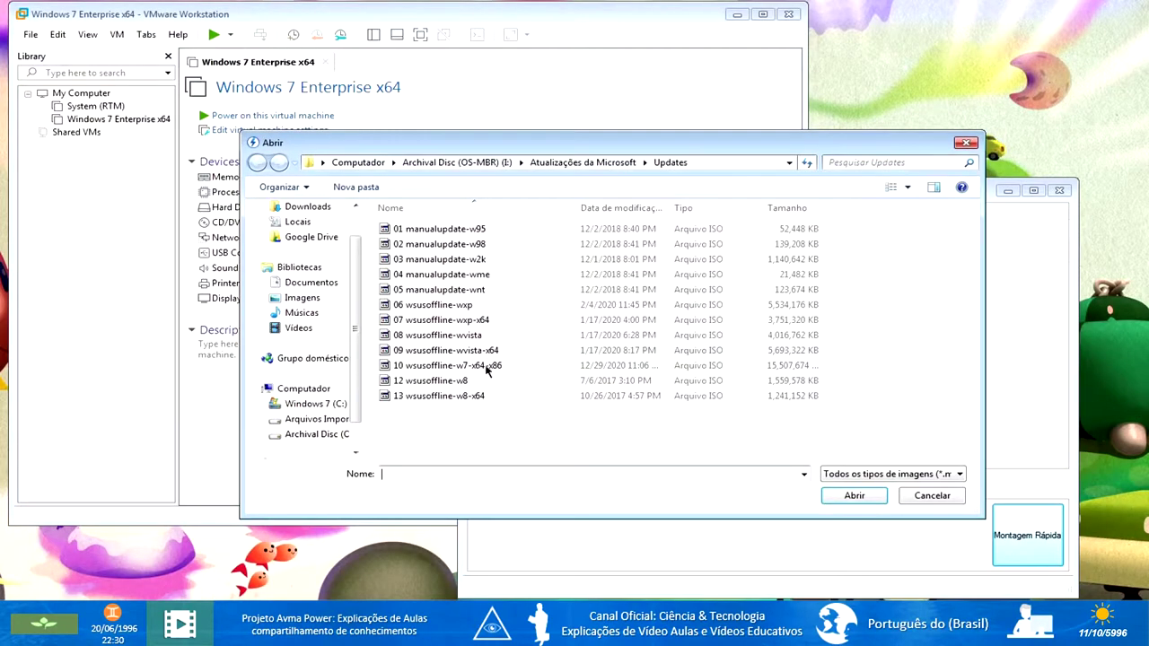
click(144, 267)
click(854, 496)
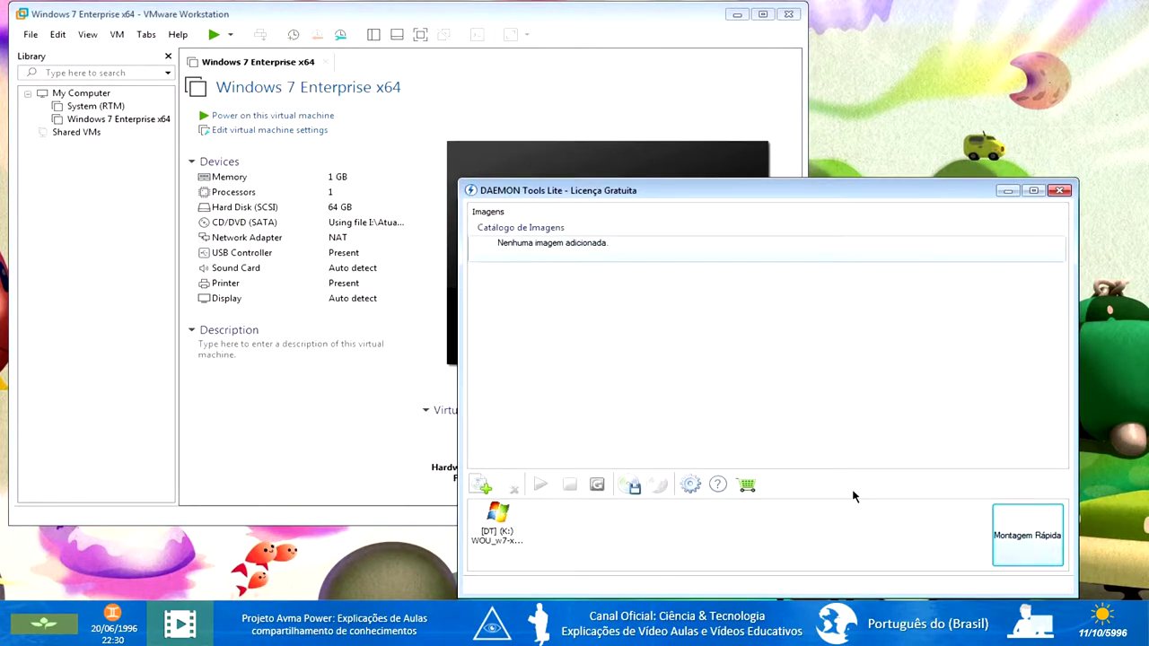
Open the mounted BD-ROM drive (K:) in the file explorer and enlarge its item icons.
click(505, 523)
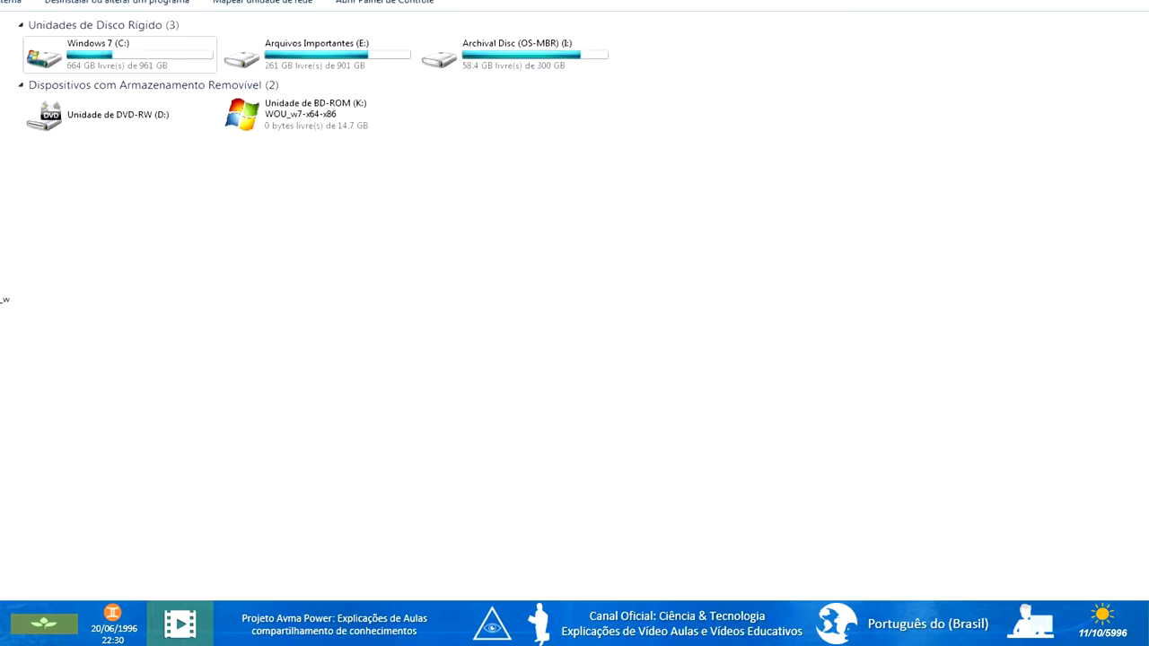
click(270, 109)
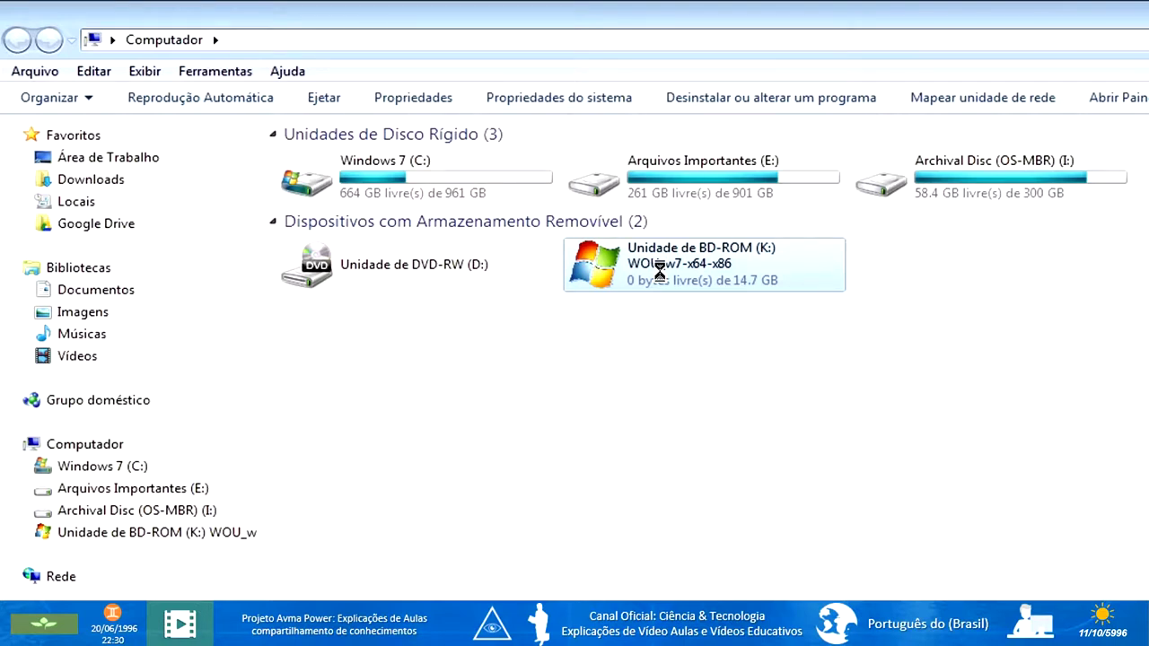
right_click(659, 272)
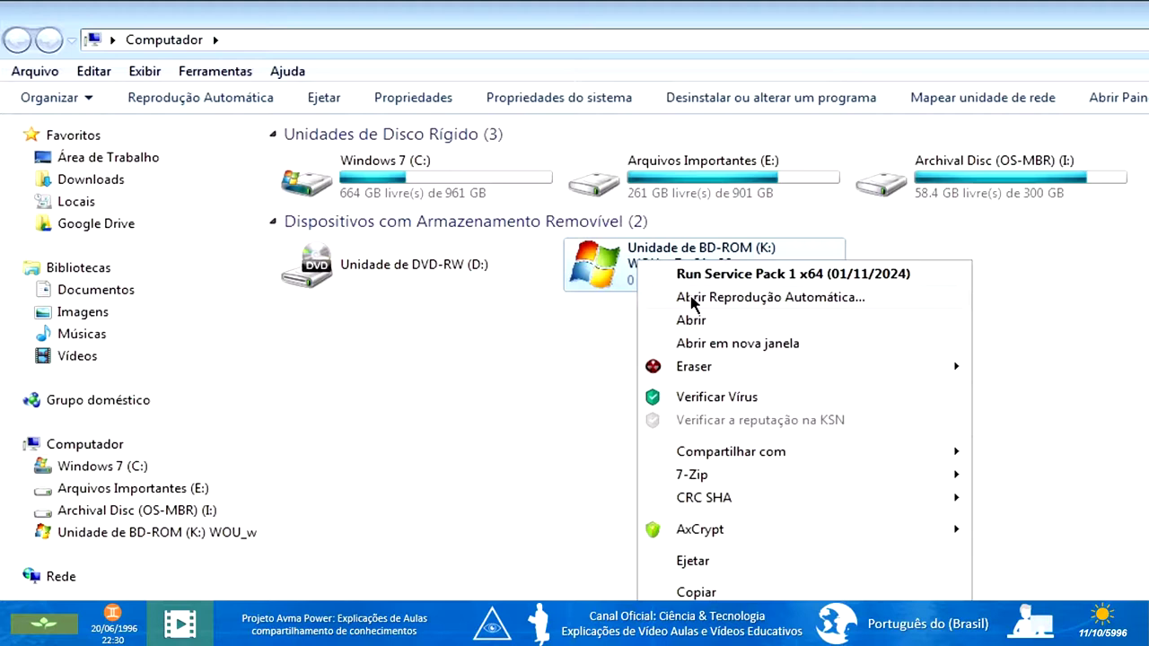
mouse_move(957, 367)
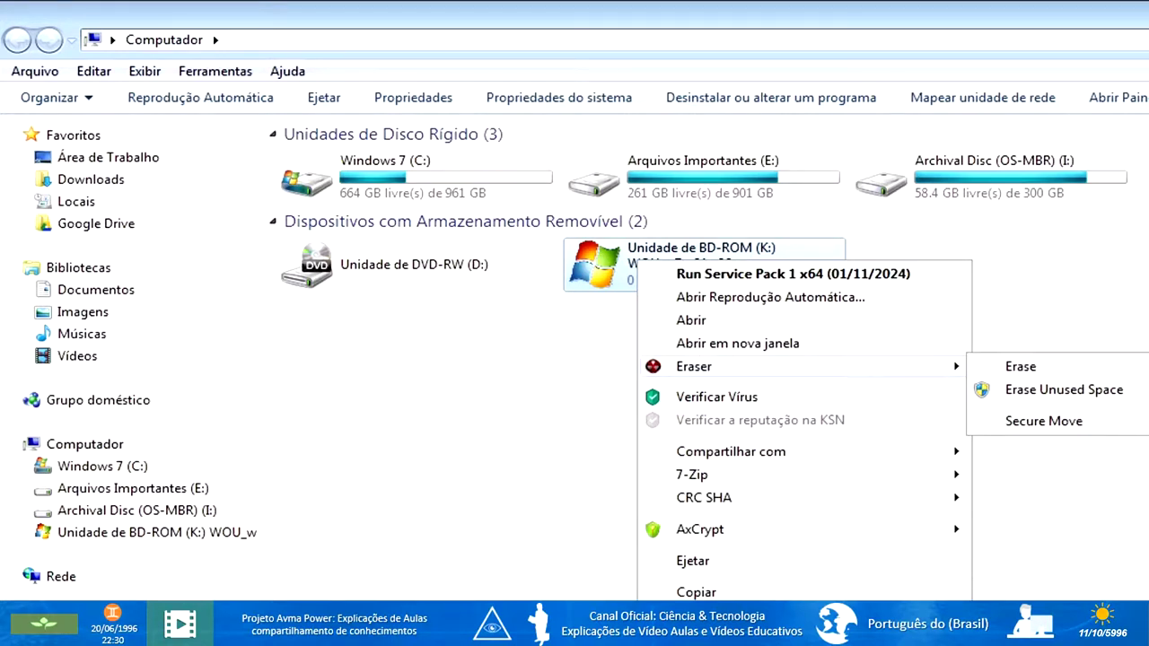
click(755, 343)
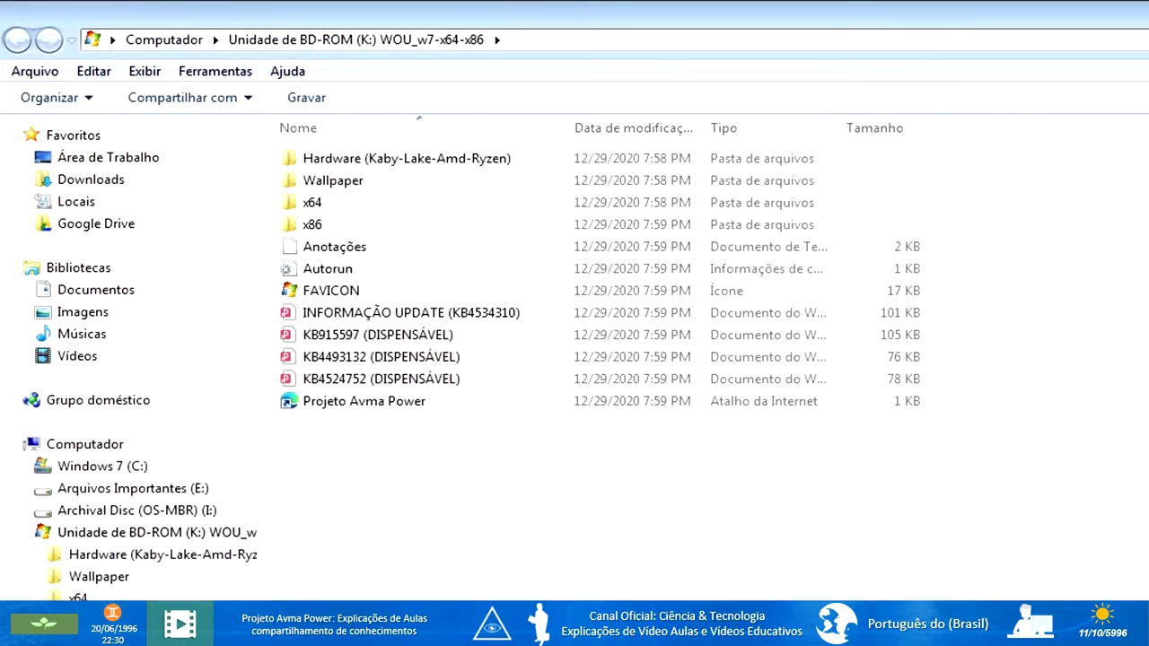
scroll(674, 314, up, 5)
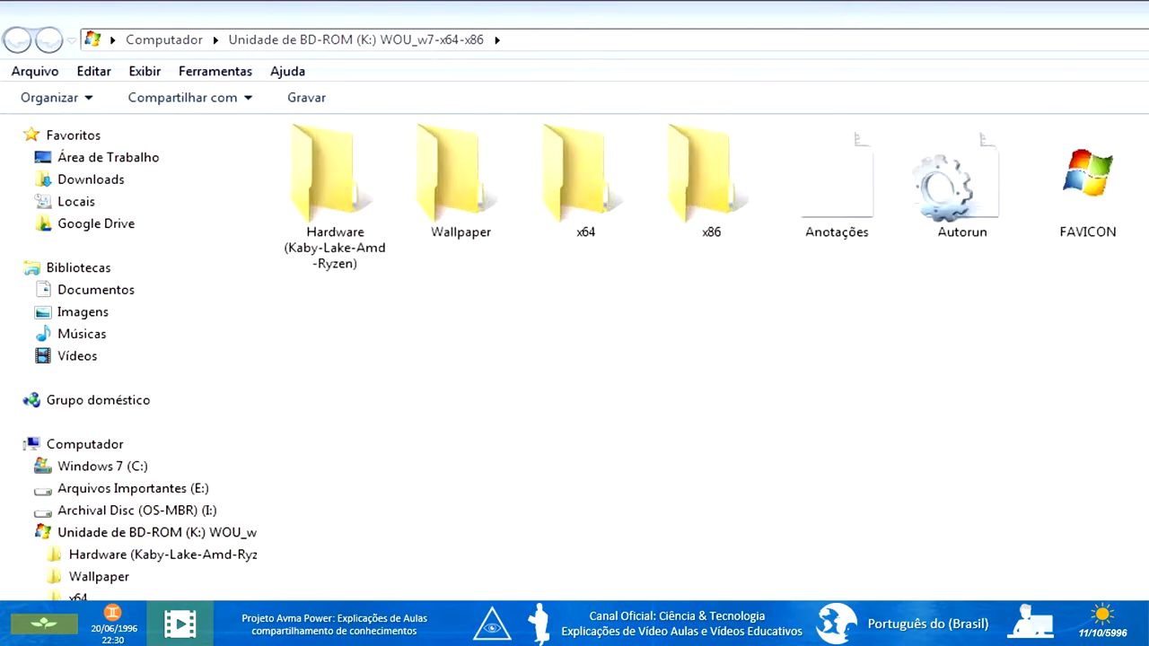
scroll(673, 314, down, 1)
scroll(674, 314, up, 1)
scroll(822, 263, down, 1)
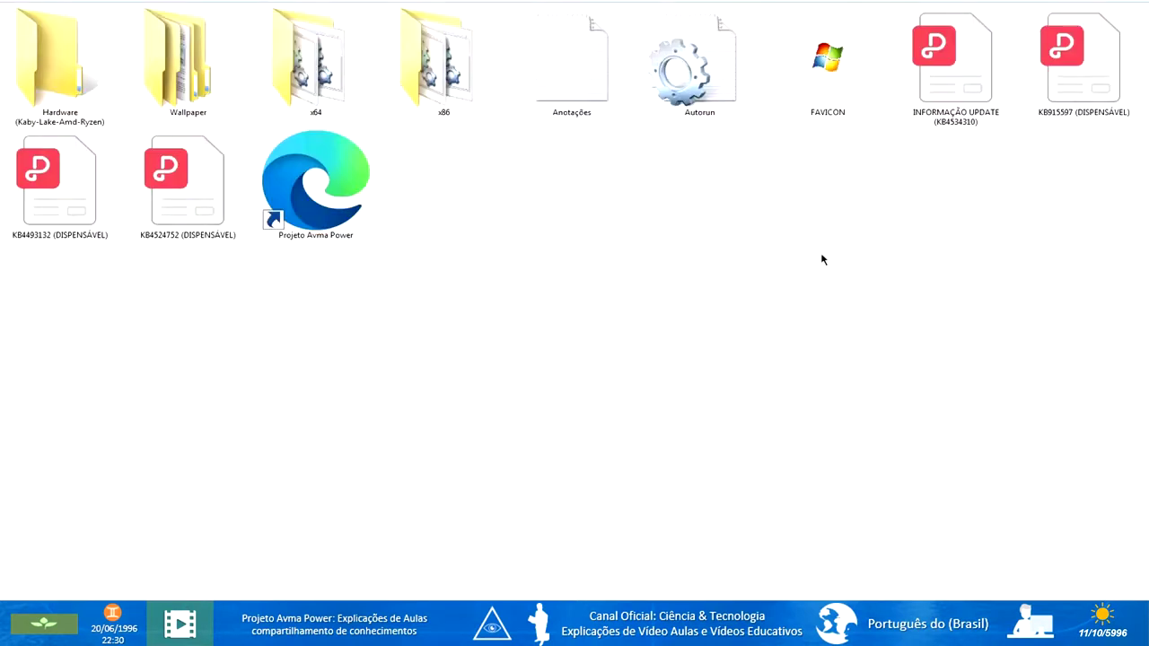
Open the Anotações text file, read the installation order and KB update notes, and close it.
double_click(582, 65)
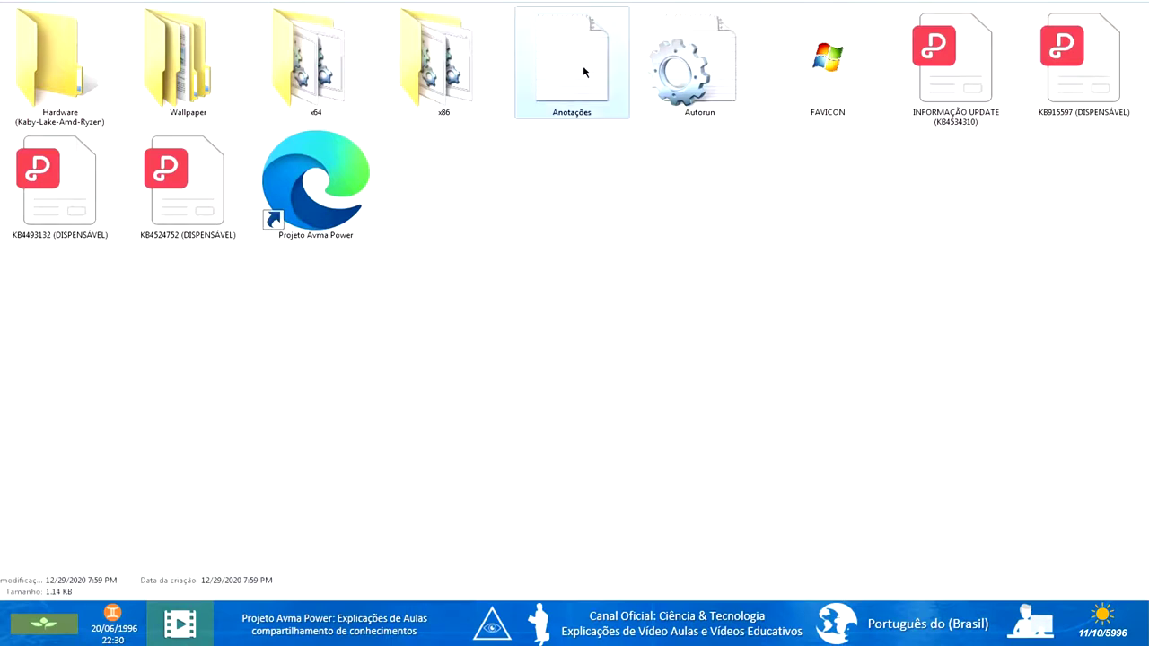
drag(417, 283, 434, 65)
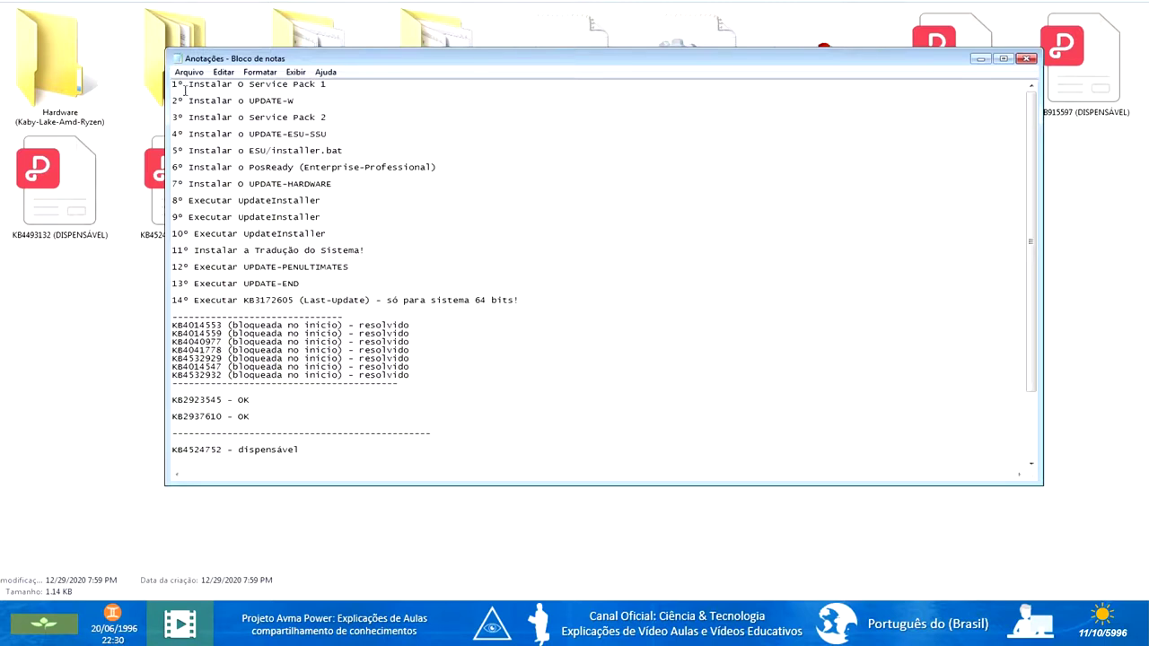
scroll(207, 167, down, 2)
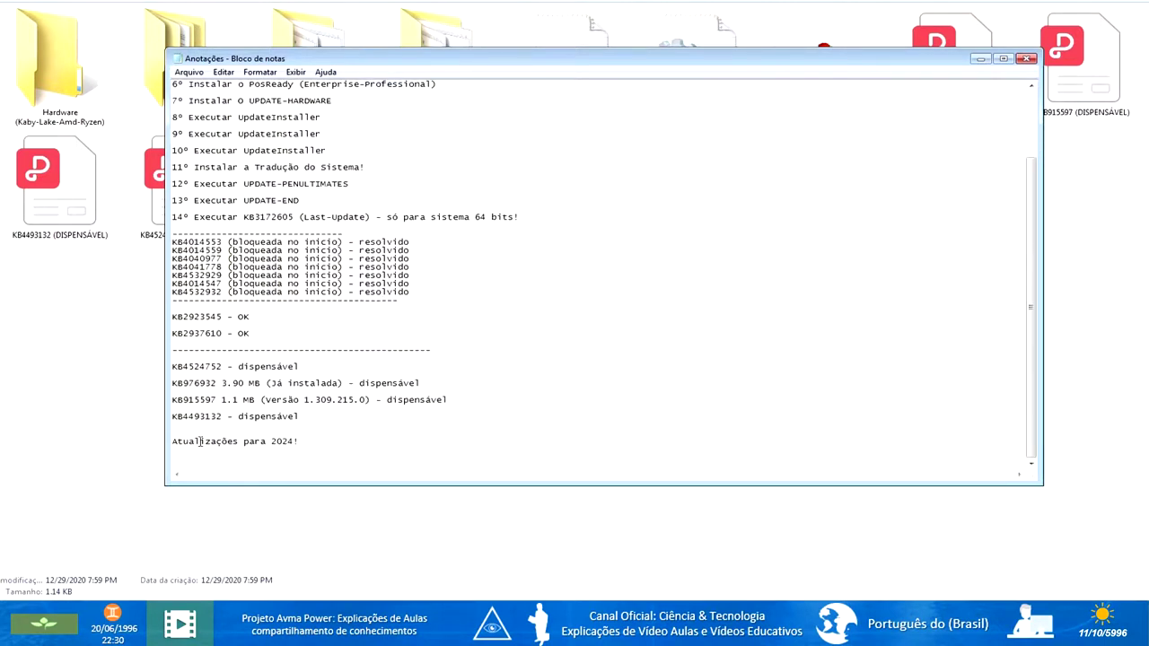
click(1028, 58)
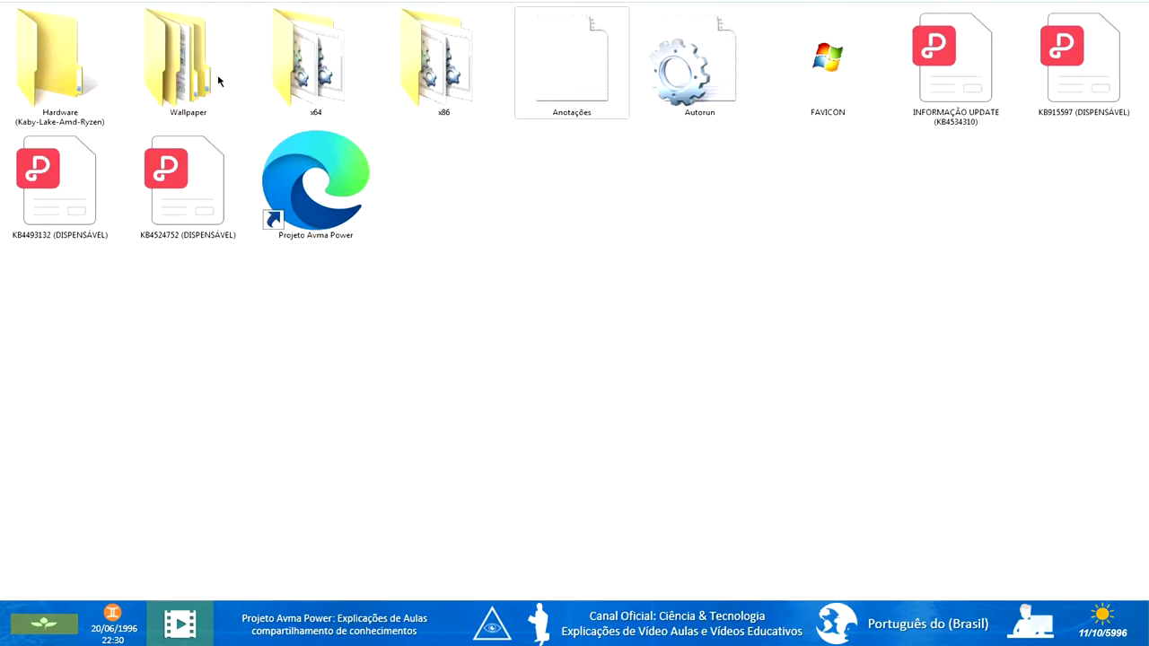
Open the x86 folder on the disc and display its contents as large icons.
double_click(437, 79)
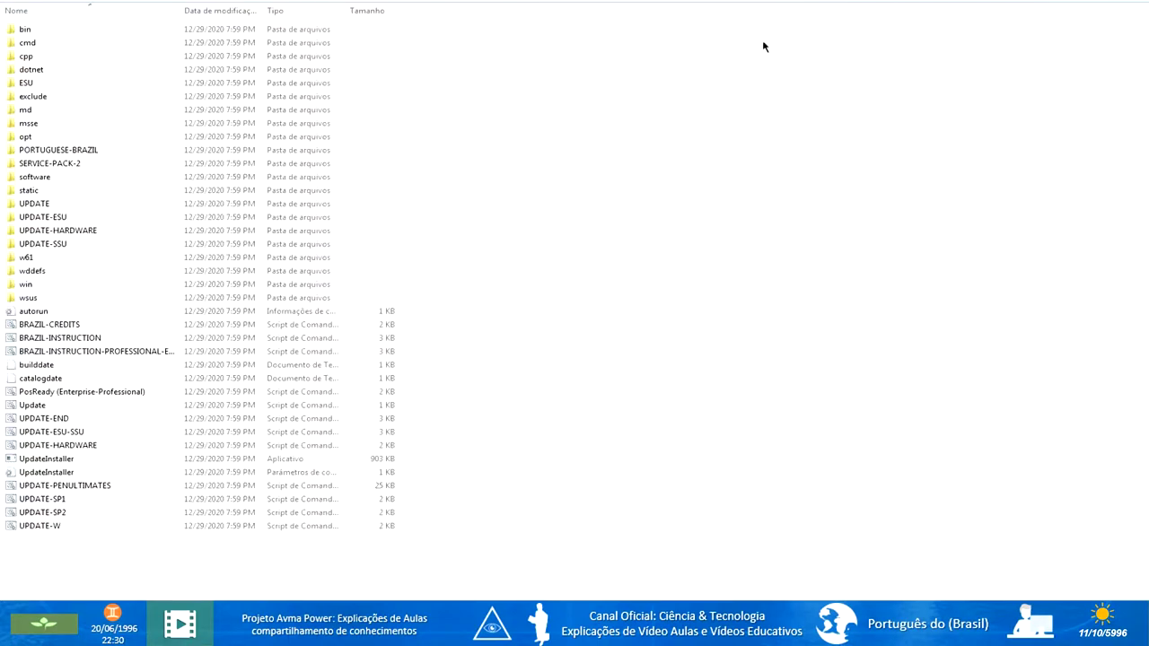
click(1099, 1)
drag(1048, 57, 1063, 11)
click(1090, 5)
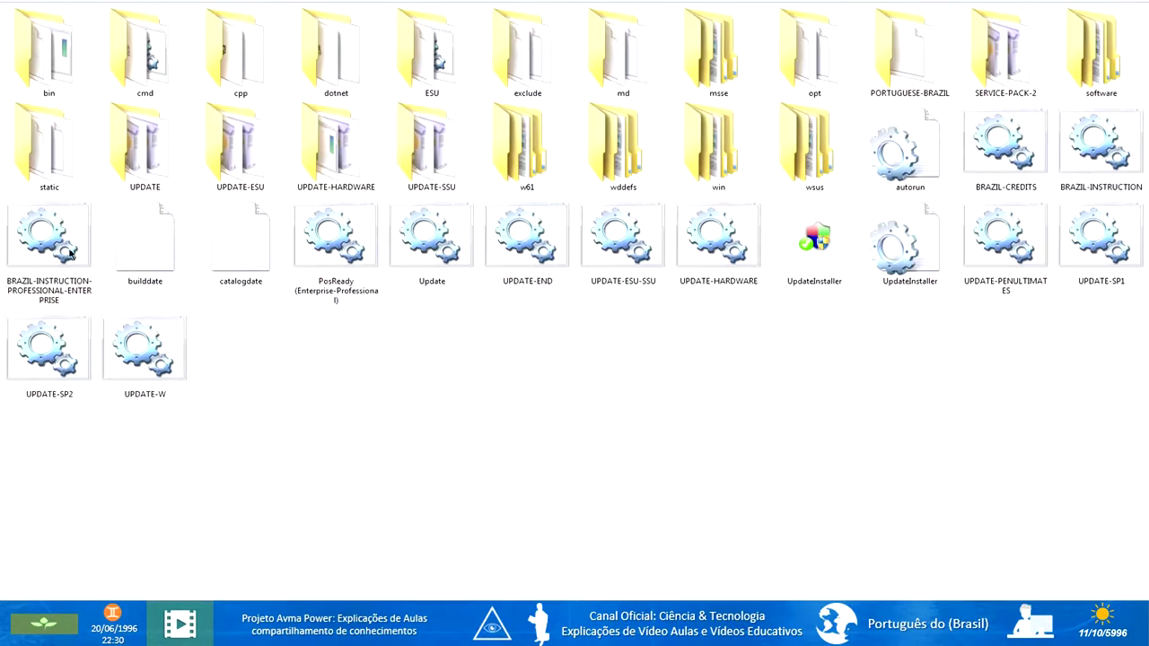
Run the BRAZIL-INSTRUCTION script, read the update installation instructions and close its console window.
double_click(1084, 159)
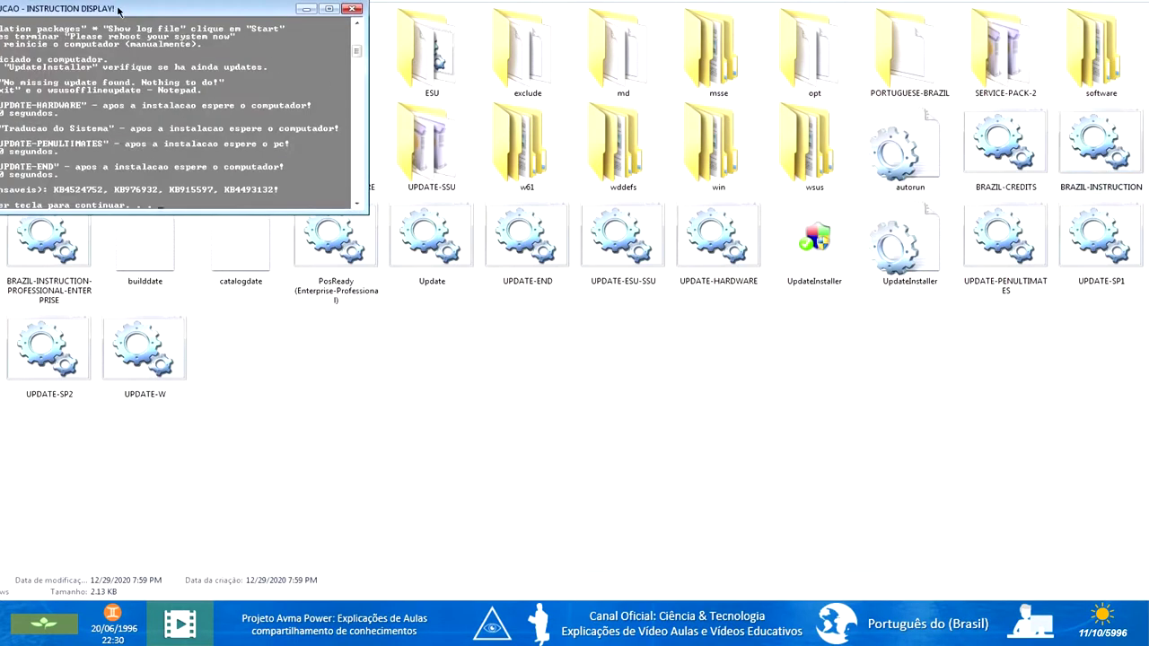
key(Return)
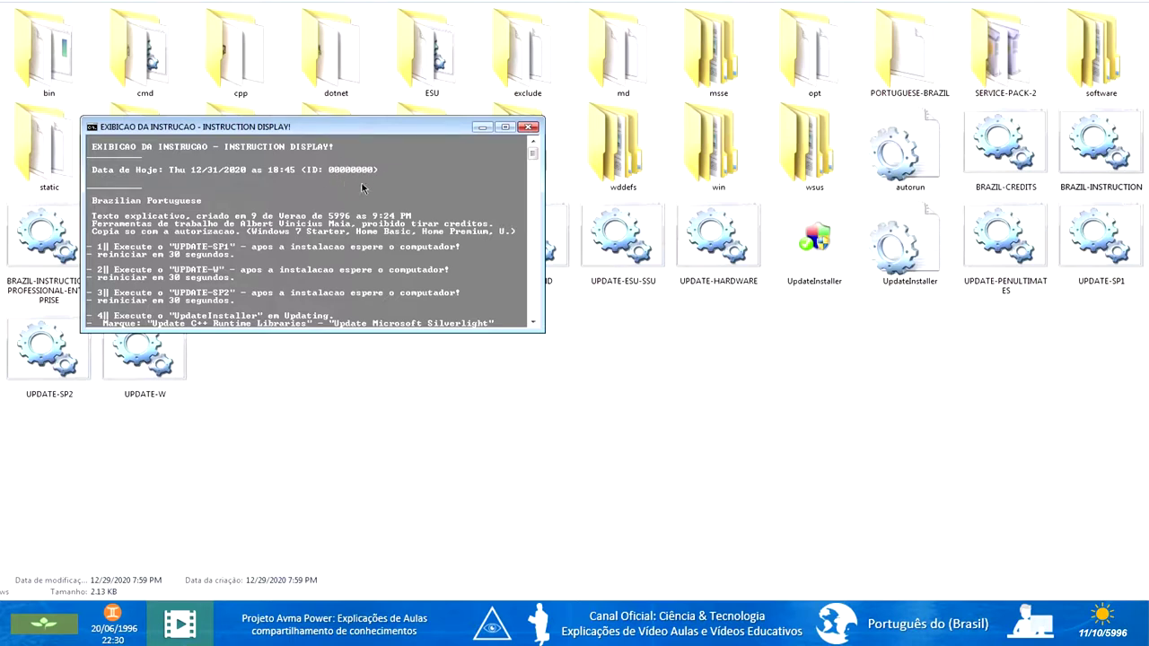
click(529, 126)
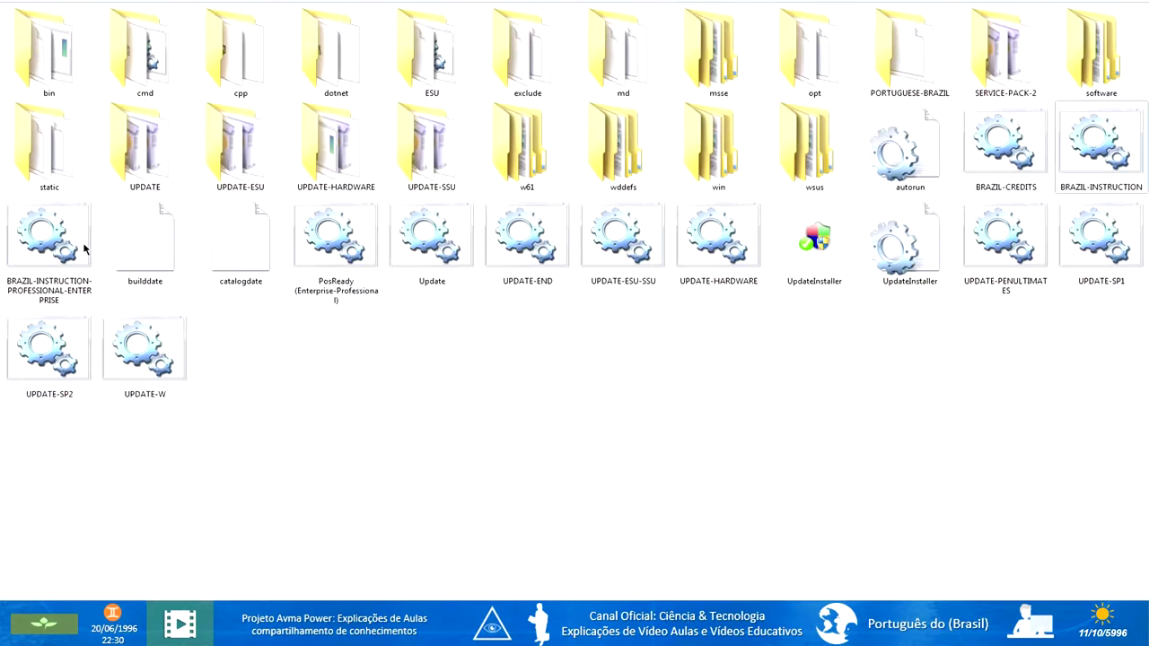
Run the BRAZIL-CREDITS script, read the Portuguese and English credits, close its console and deselect the file.
double_click(1032, 163)
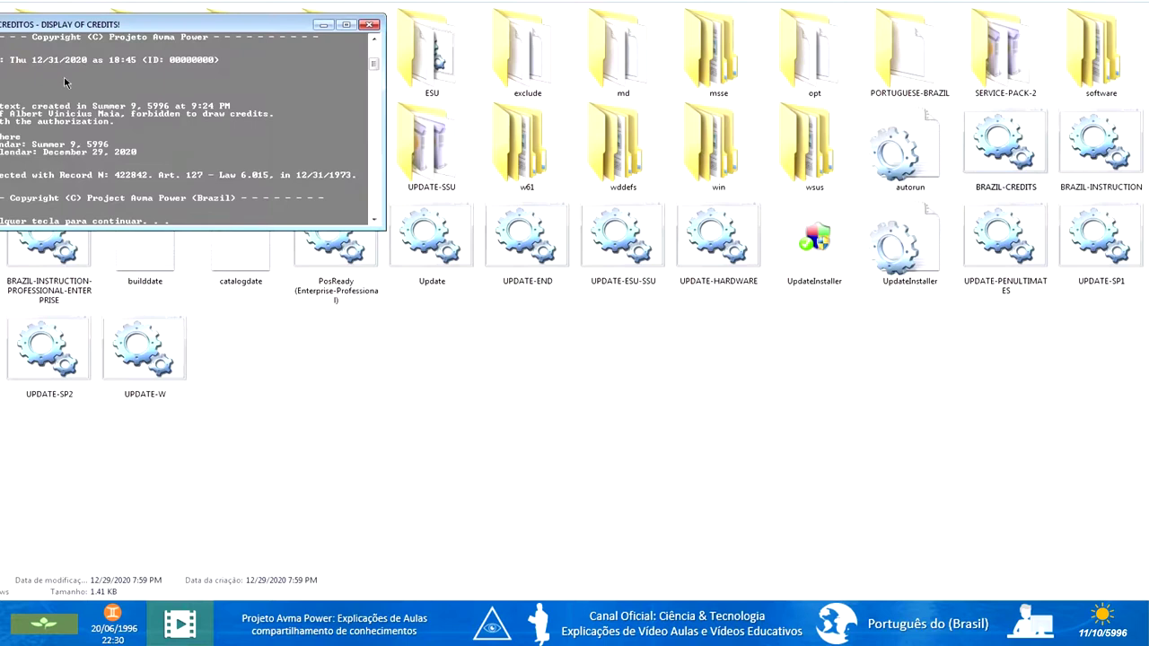
key(Return)
scroll(425, 319, up, 3)
scroll(425, 319, up, 4)
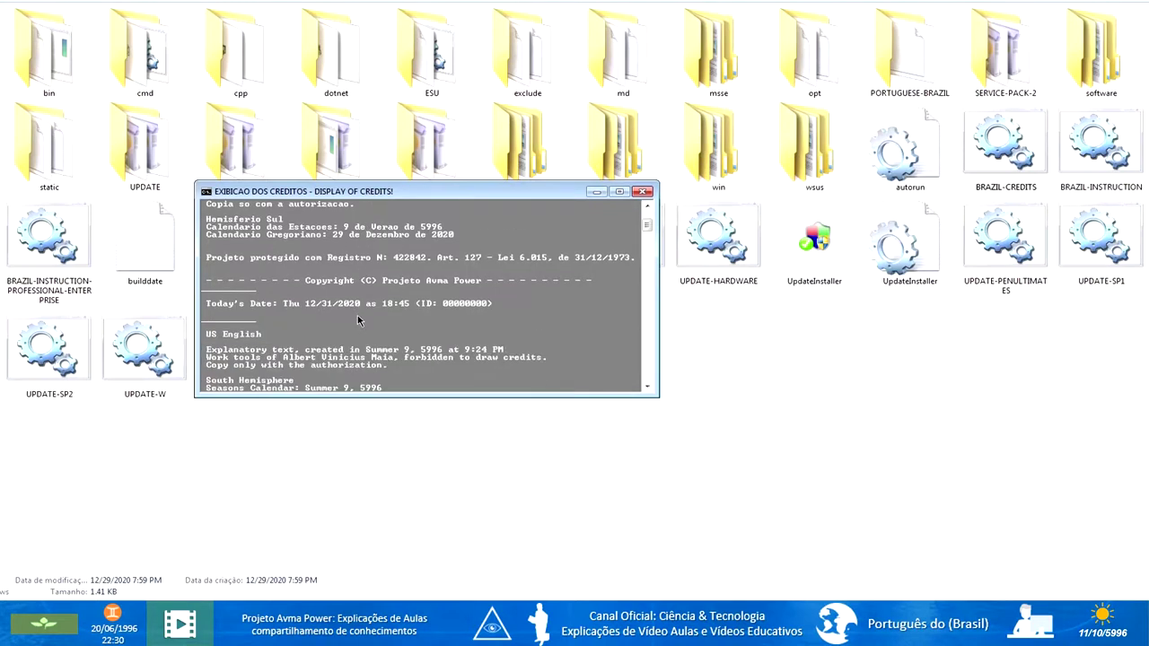
key(Return)
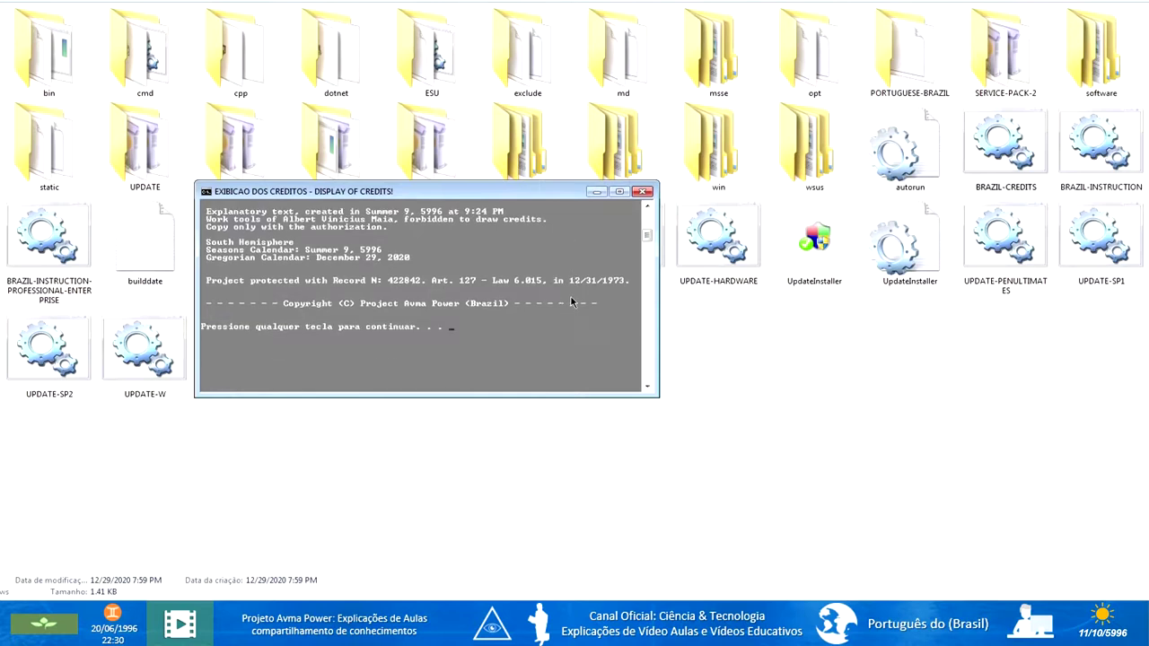
key(Return)
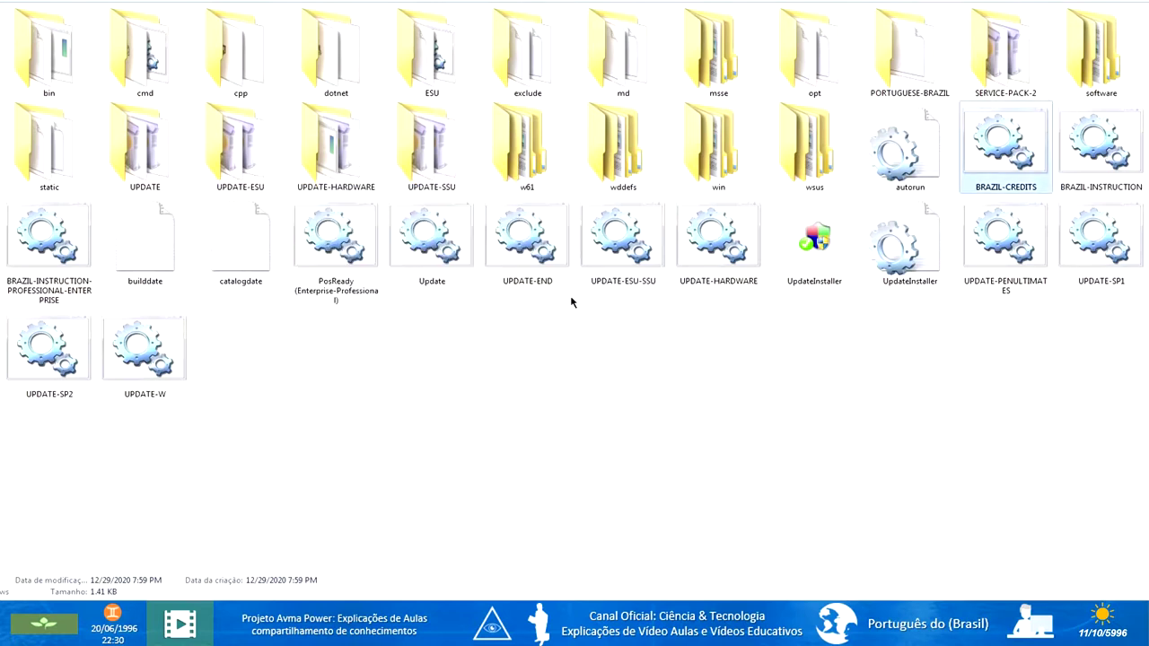
click(997, 352)
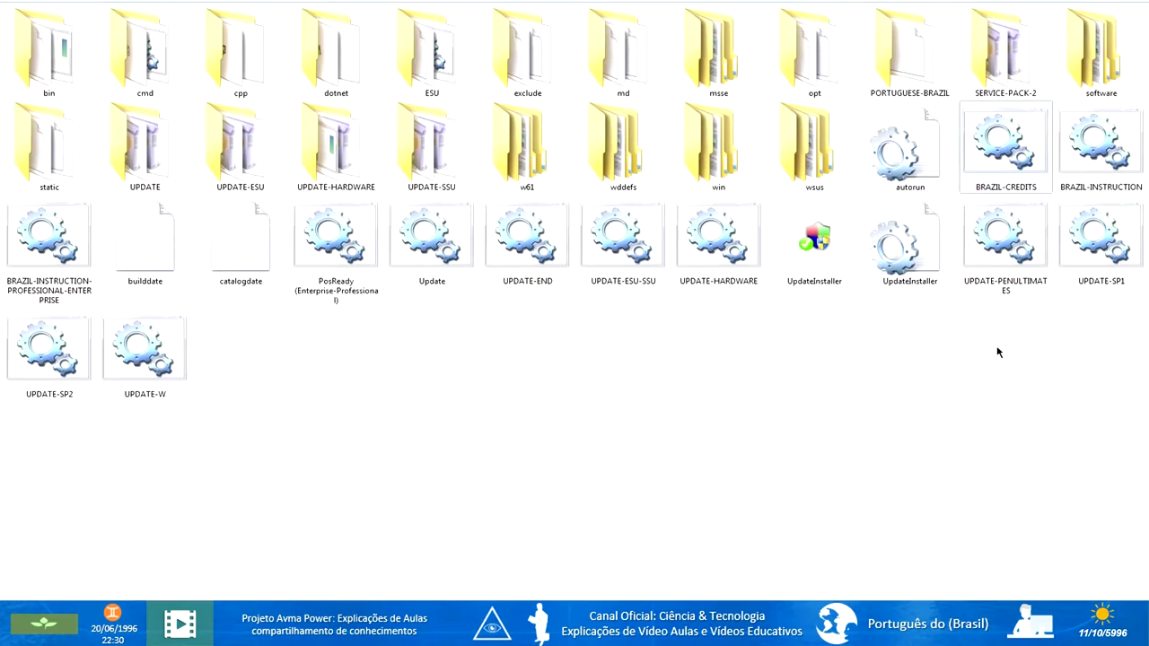
Open the PORTUGUESE-BRAZIL folder, look inside its idioma subfolder and return to the PORTUGUESE-BRAZIL contents.
double_click(898, 68)
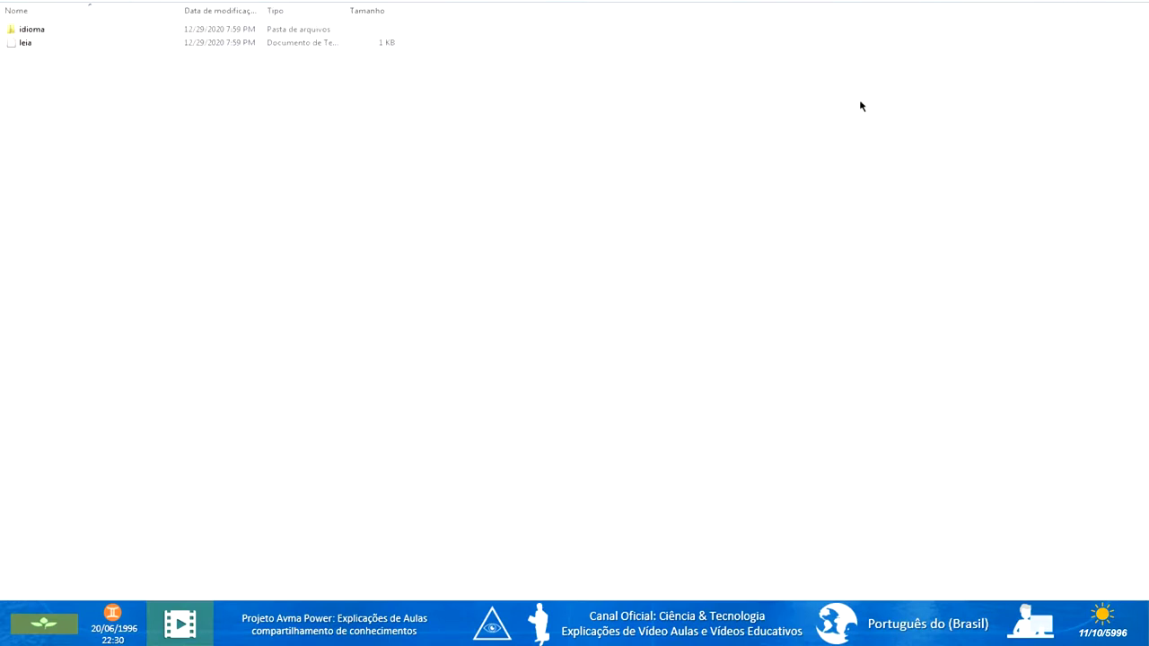
double_click(31, 31)
key(BackSpace)
key(BackSpace)
key(Return)
Open the leia text file, read the Portuguese language pack installation instructions, close it and leave the disc's folders.
double_click(22, 45)
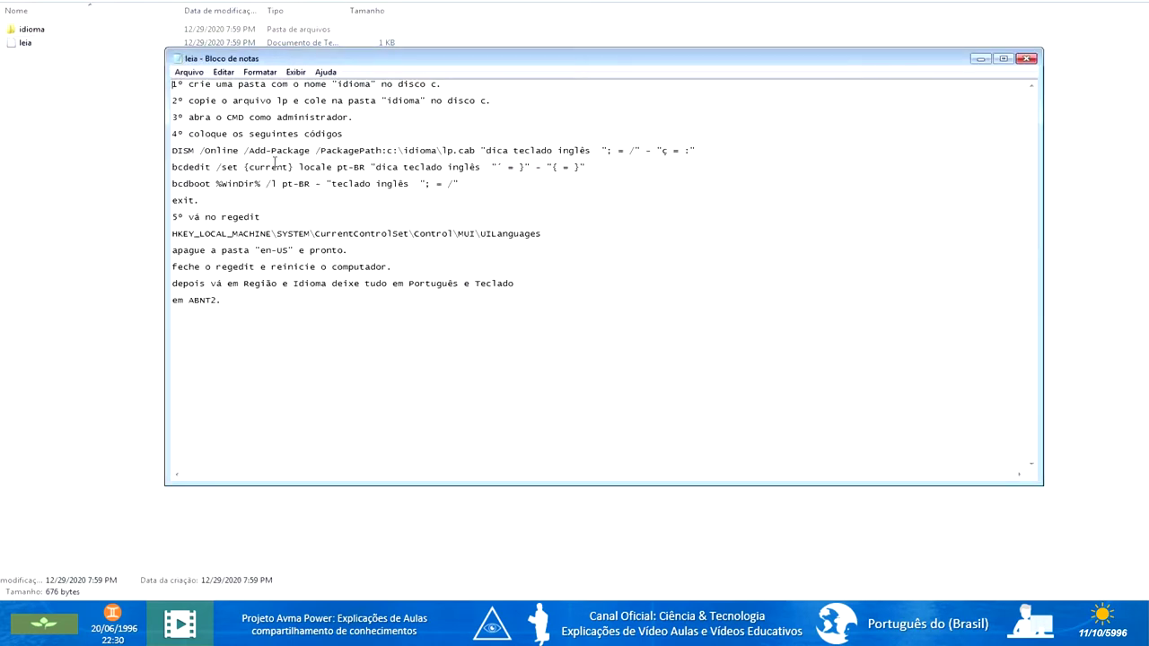
click(1028, 60)
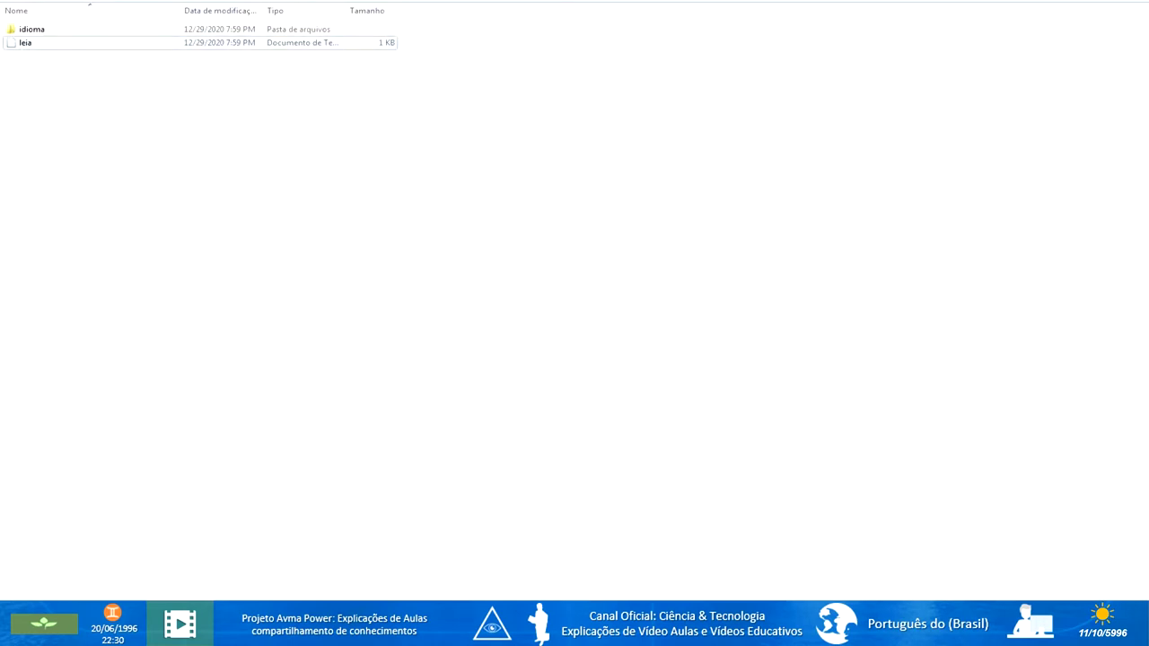
key(BackSpace)
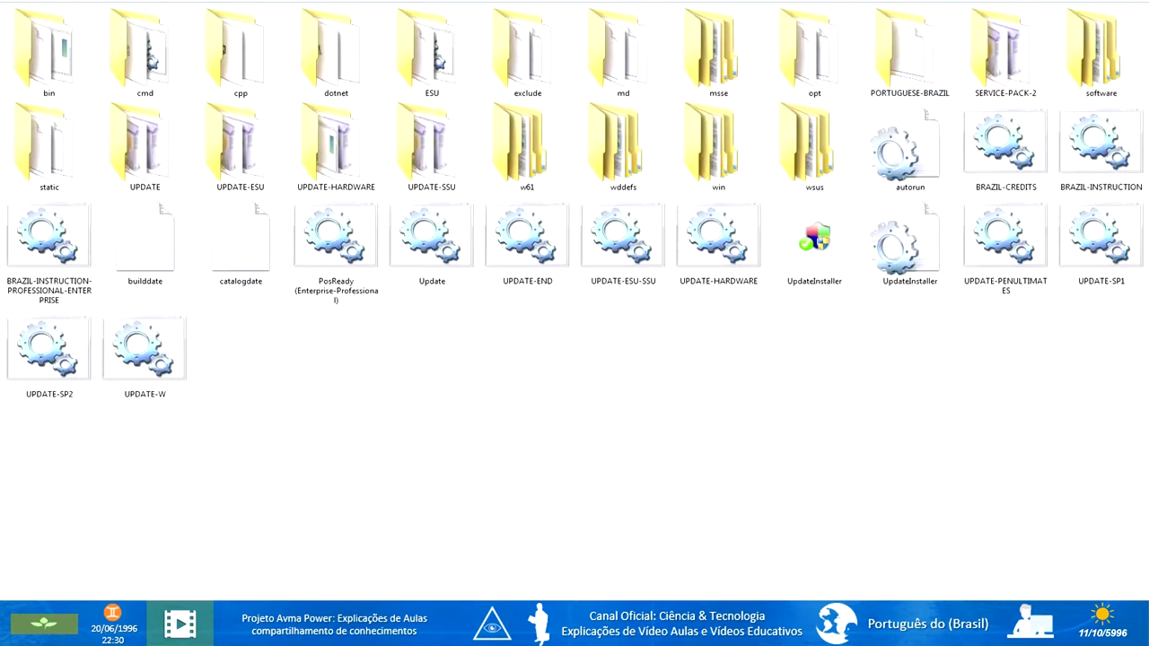
key(BackSpace)
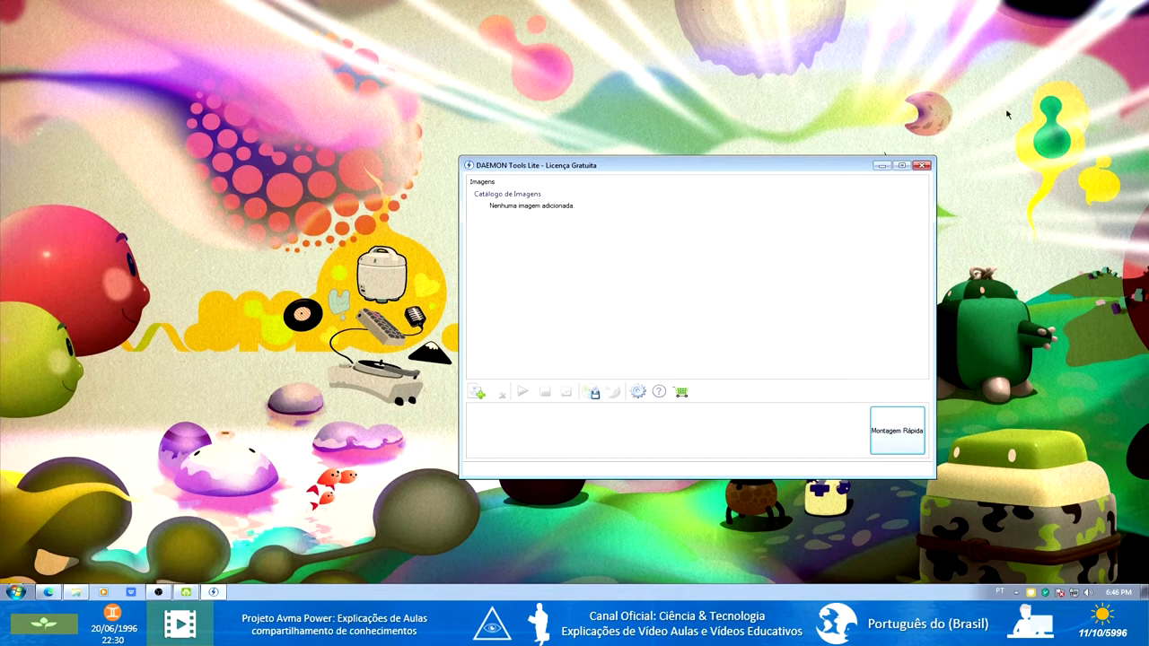
Close the DAEMON Tools Lite window and switch to the OBS recording window.
click(921, 165)
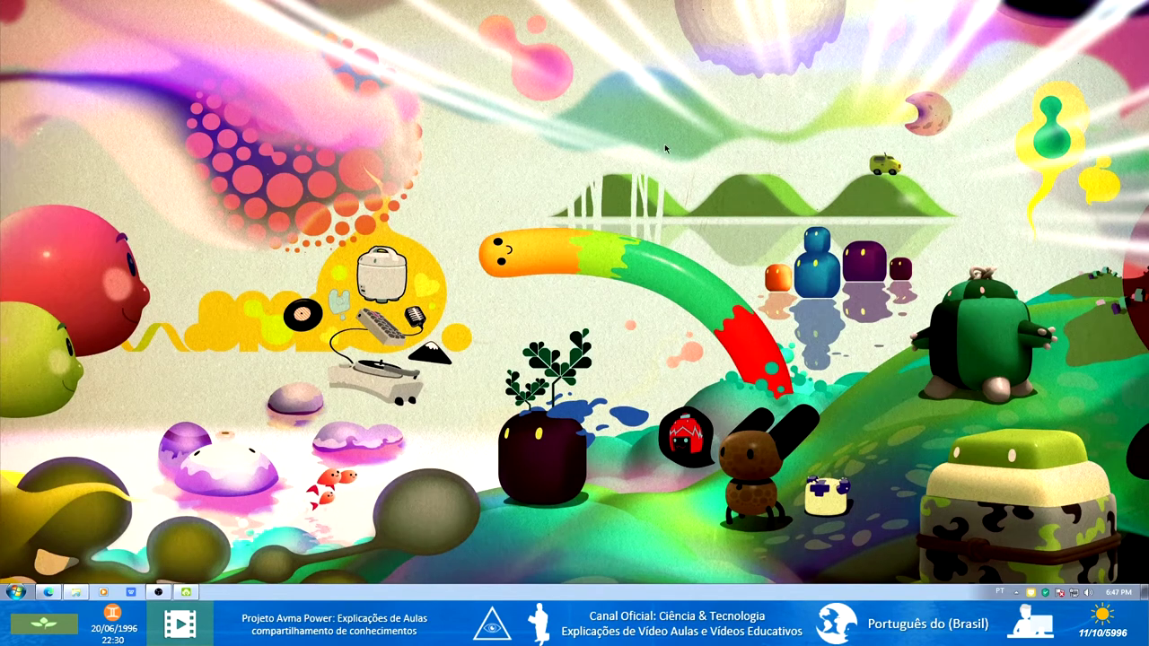
click(158, 592)
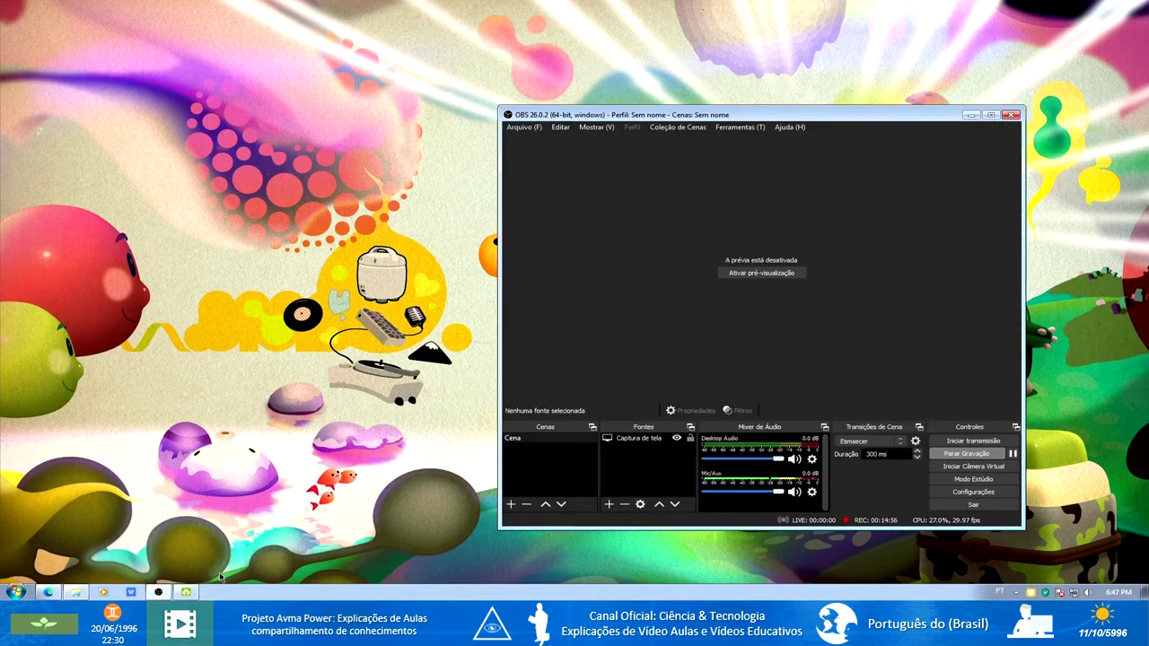